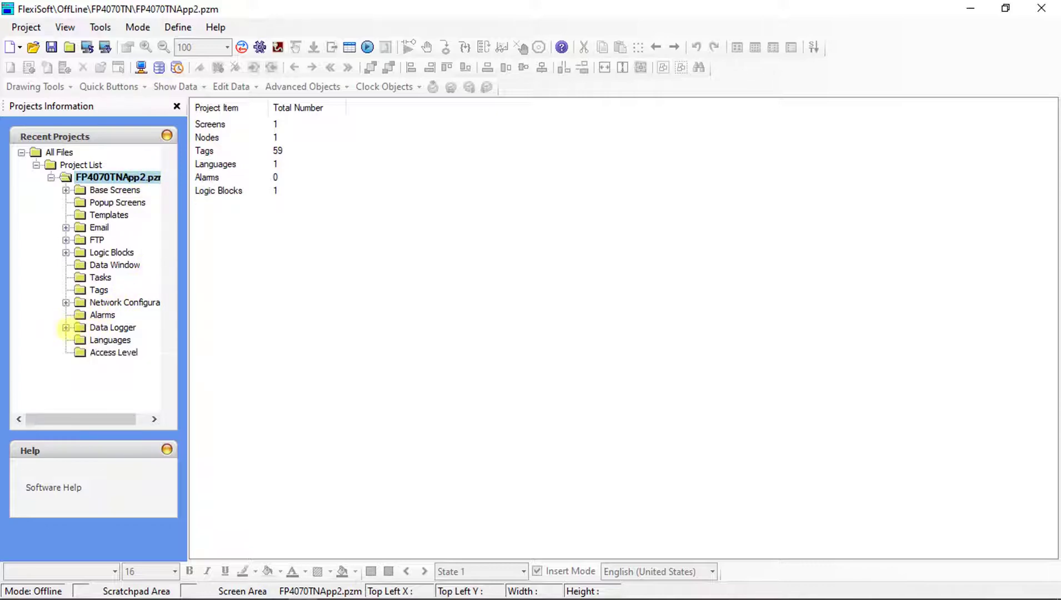
# - Create one data logging group, Group1, logging to Internal memory with 256 KB memory size
pyautogui.click(66, 328)
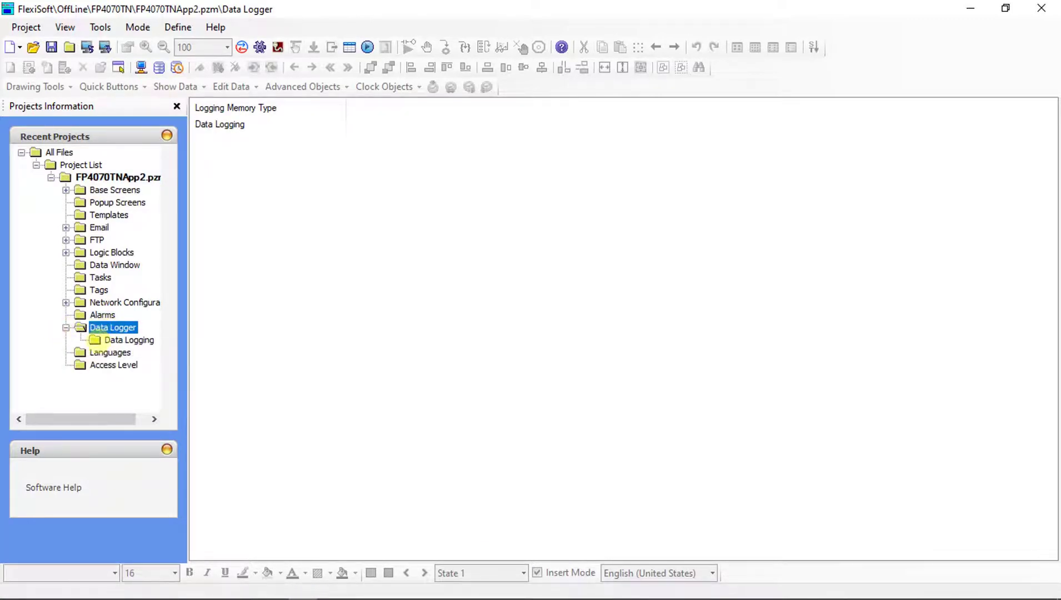
pyautogui.doubleClick(98, 340)
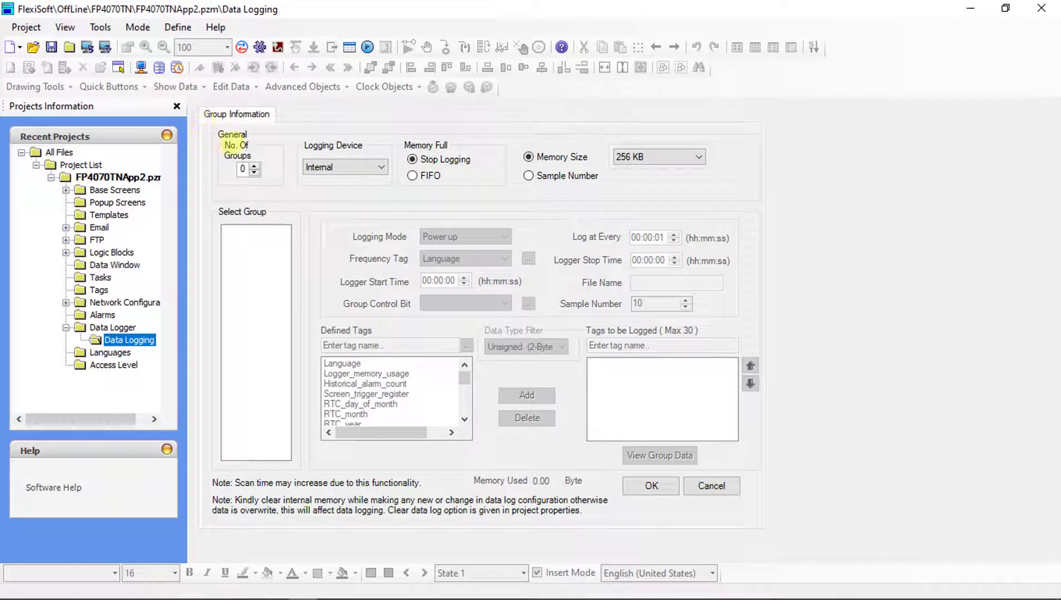
pyautogui.click(255, 166)
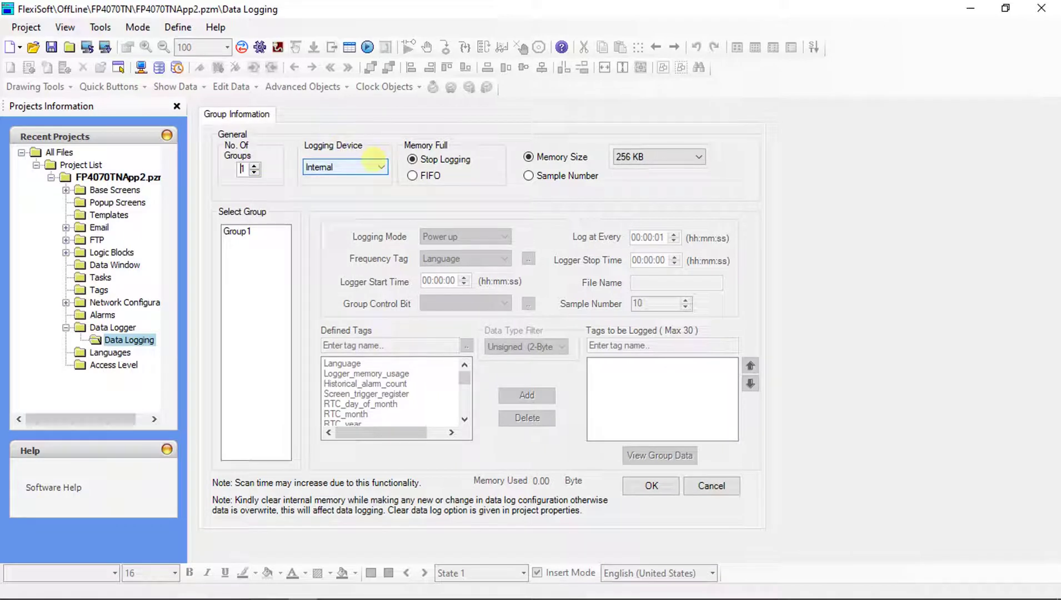
pyautogui.click(344, 167)
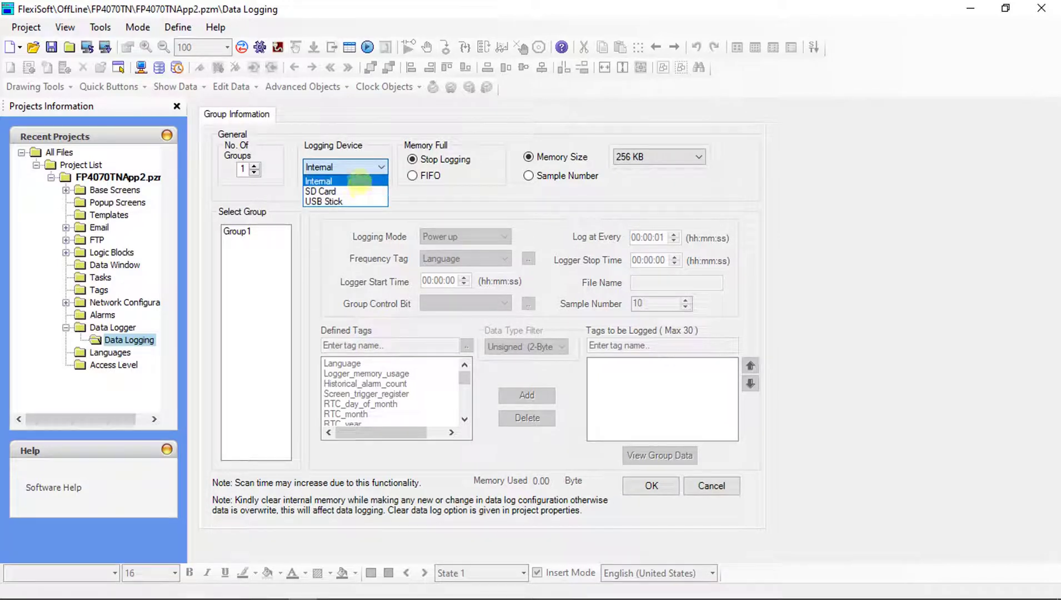
pyautogui.click(358, 181)
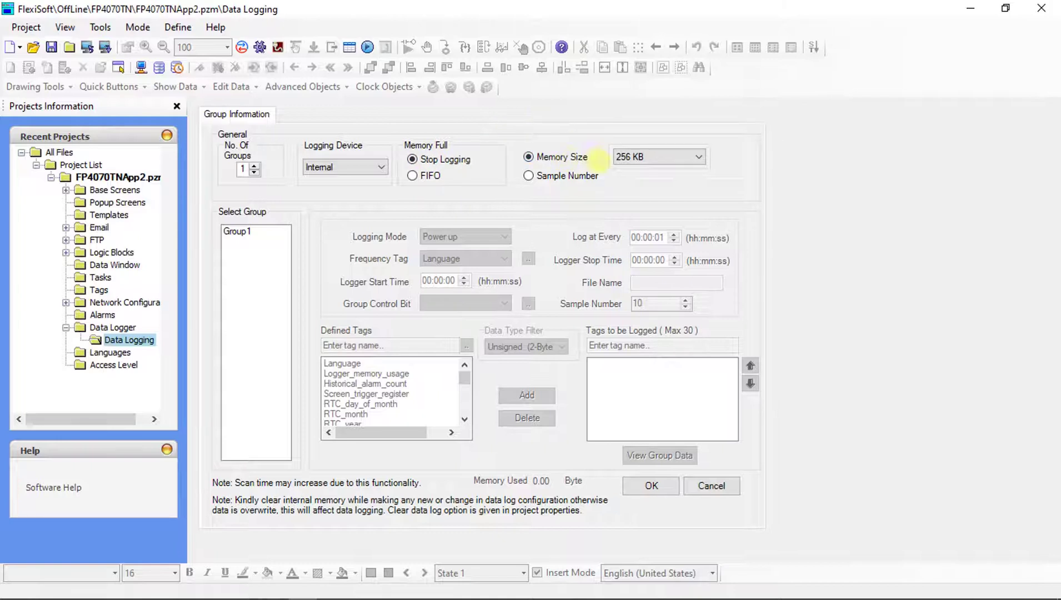
pyautogui.click(658, 157)
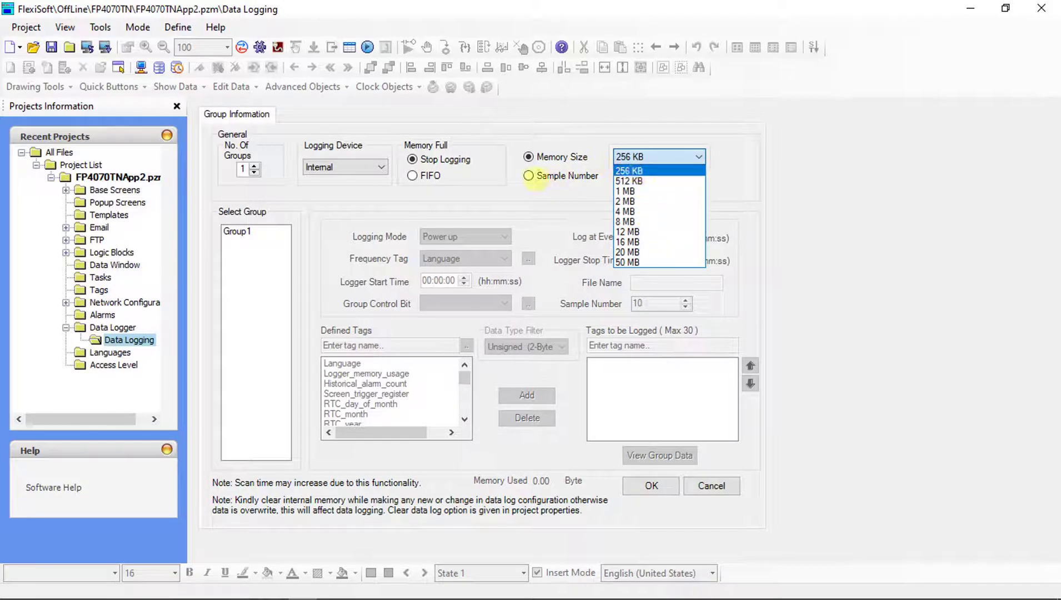
pyautogui.click(529, 177)
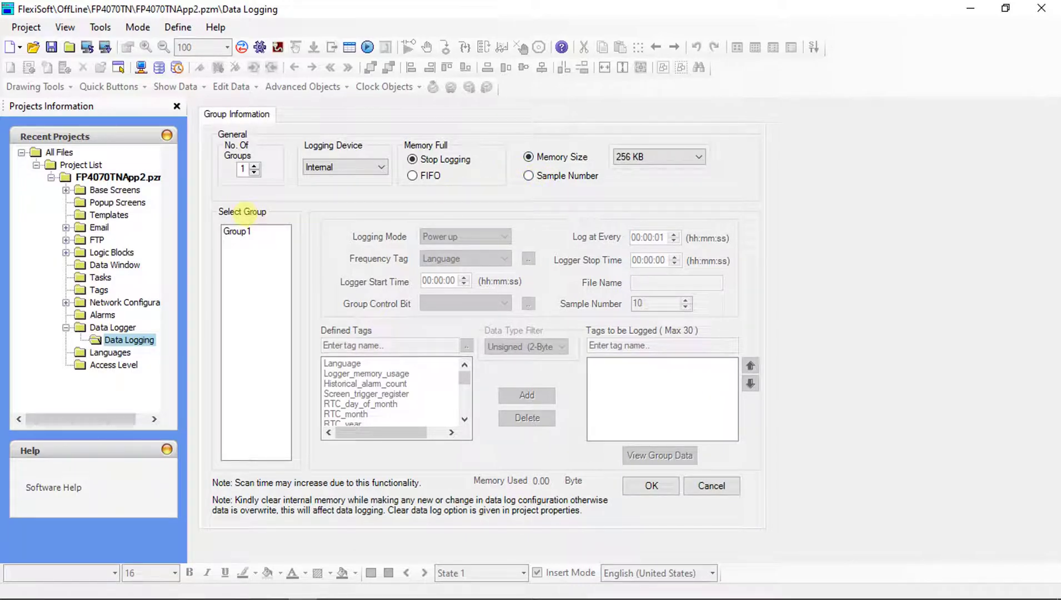
# - Set Group1 to Power up logging mode every 00:00:01 with log file name TEST2
pyautogui.click(238, 232)
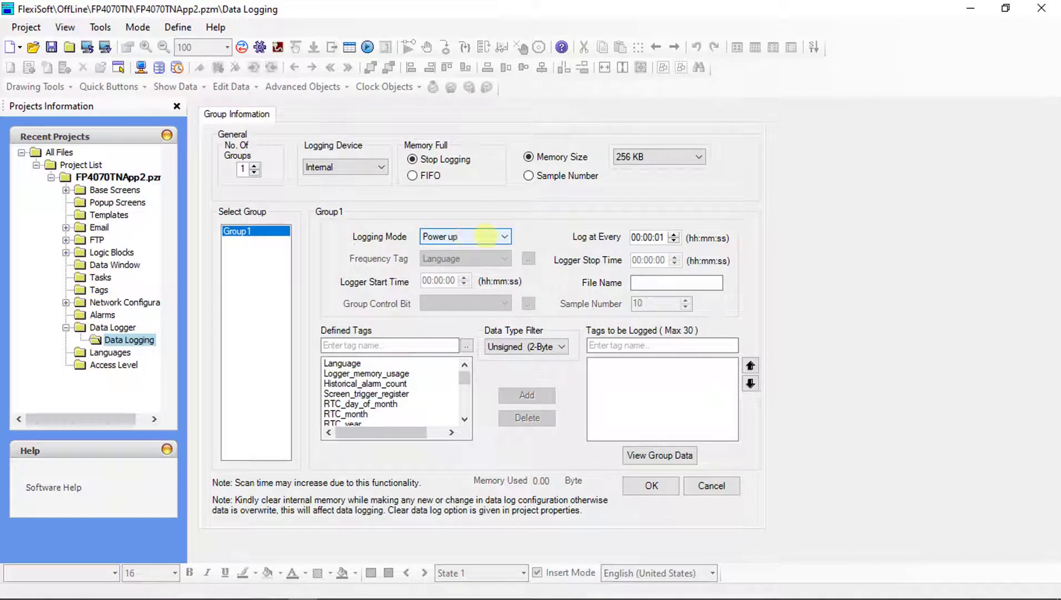
pyautogui.click(489, 236)
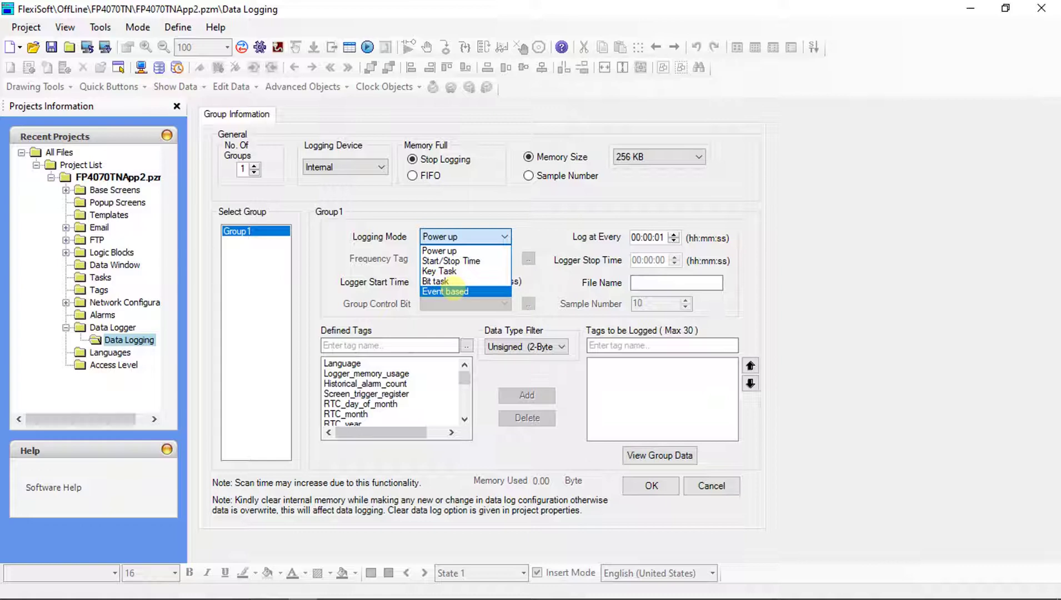
pyautogui.click(464, 263)
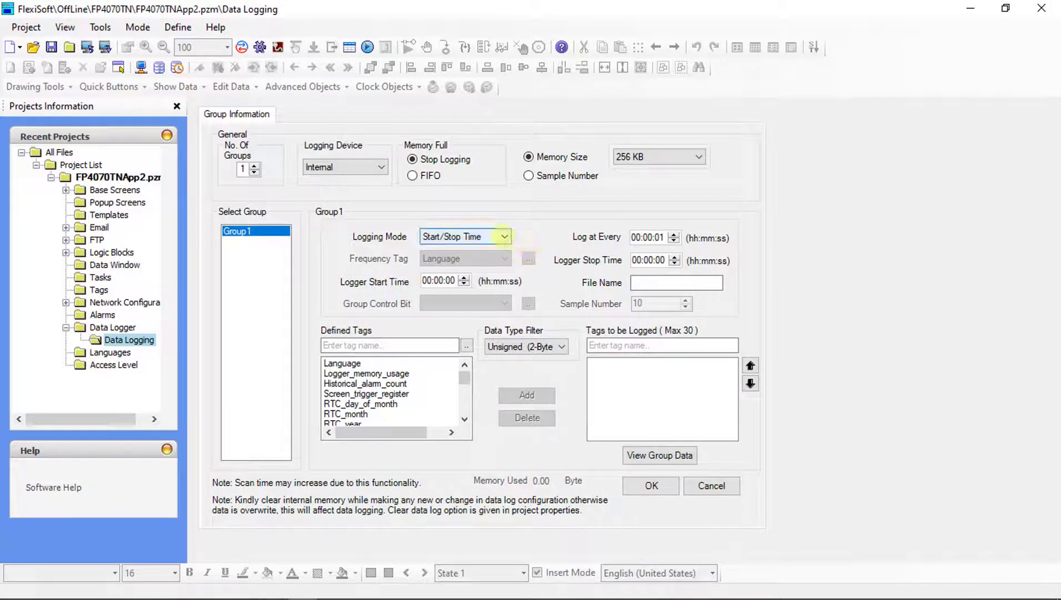
pyautogui.click(504, 236)
pyautogui.click(463, 250)
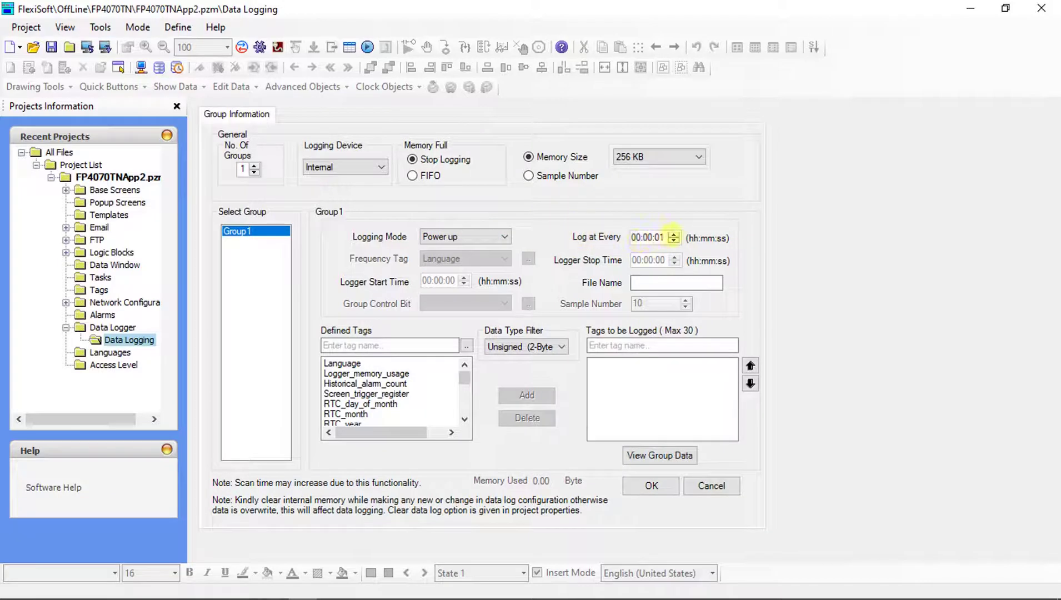
pyautogui.click(674, 234)
pyautogui.click(673, 234)
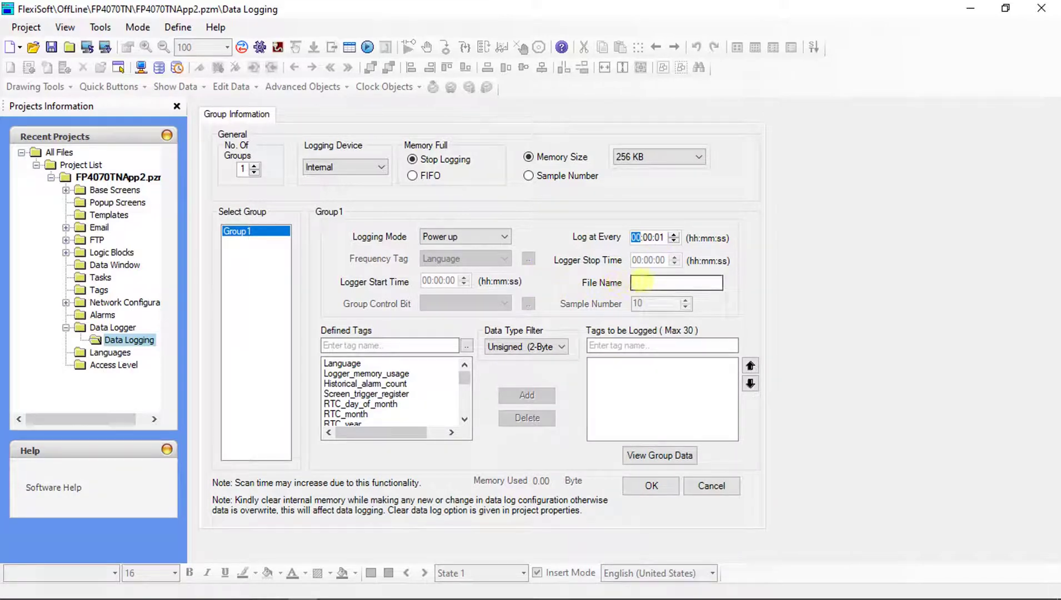
pyautogui.click(637, 283)
pyautogui.write('TEST2')
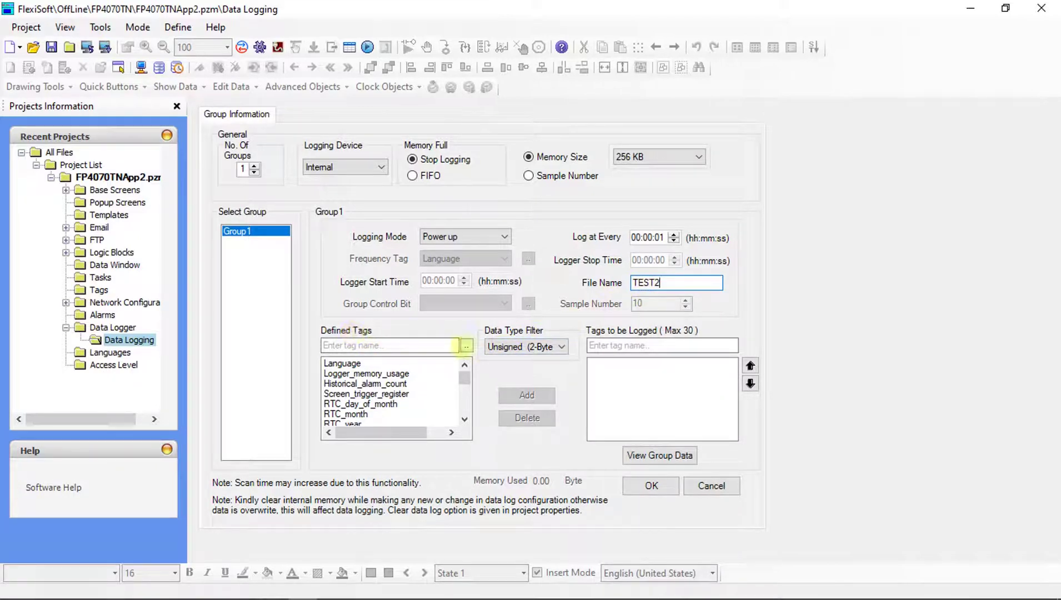
# - In the Select Tag dialog, uncheck Hide System Tags so system tags are listed
pyautogui.click(466, 345)
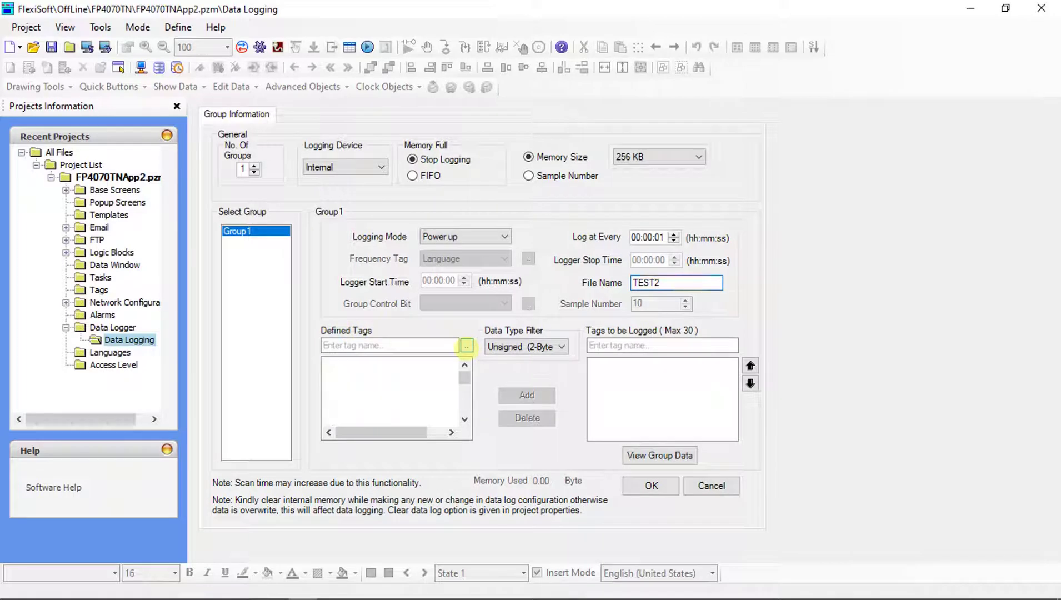
pyautogui.click(466, 346)
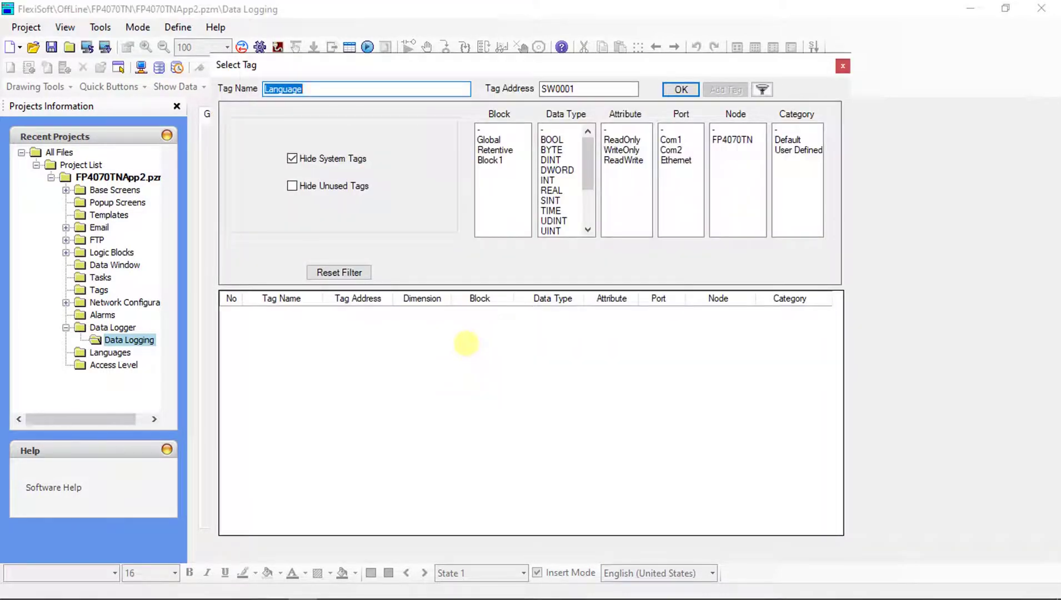
pyautogui.click(357, 157)
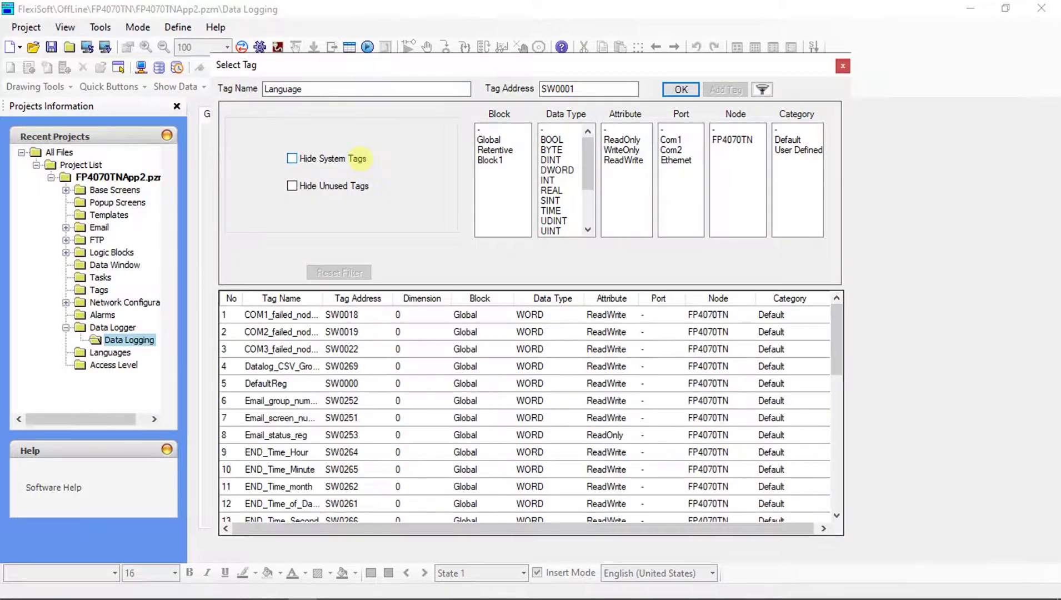
pyautogui.scroll(-3, 444, 451)
pyautogui.scroll(-5, 444, 452)
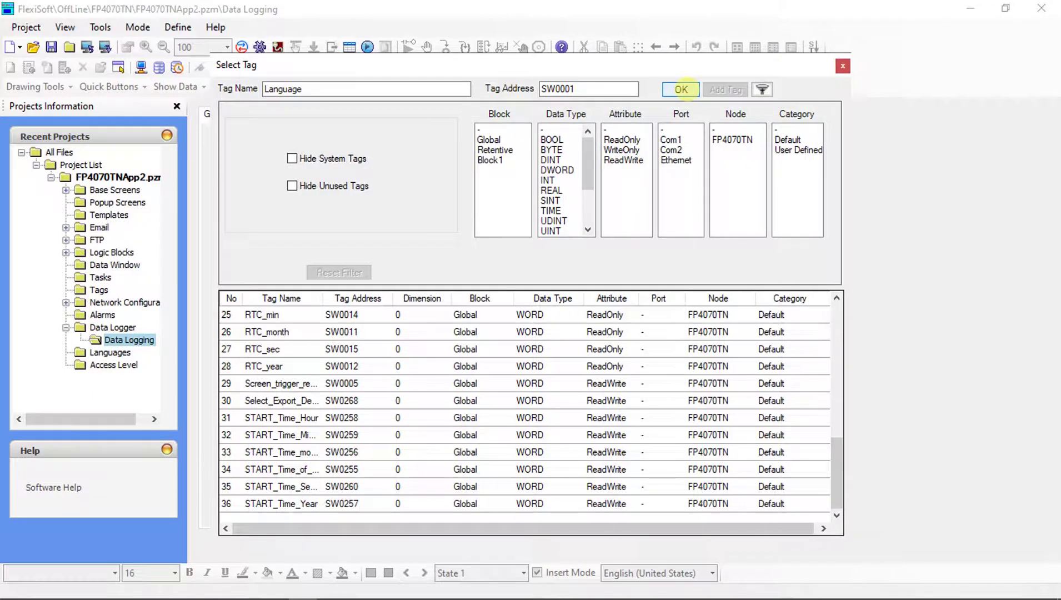
pyautogui.click(681, 90)
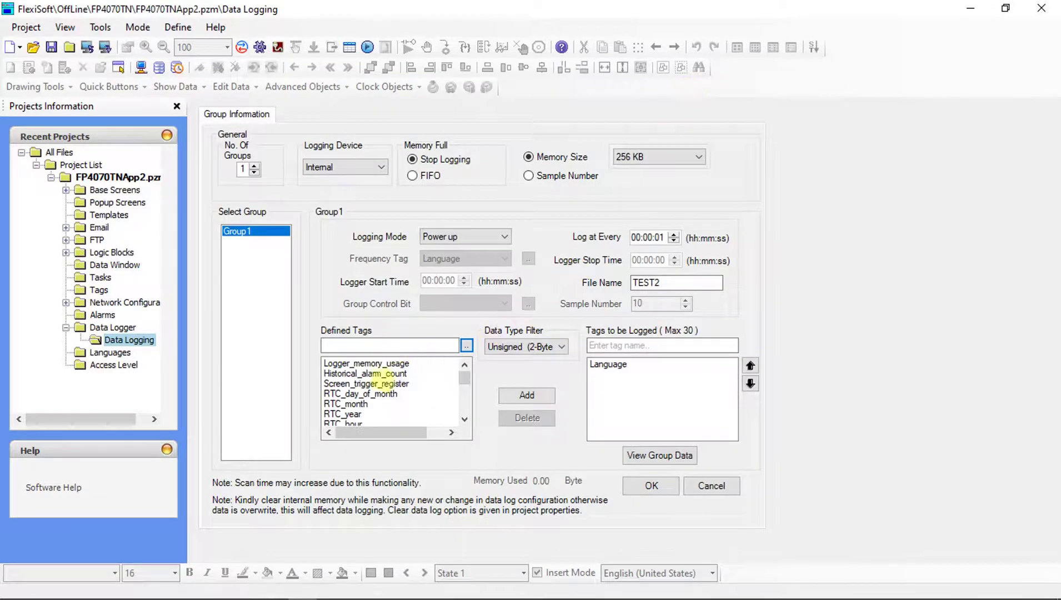
# - Add RTC_hour, RTC_min and RTC_sec to Group1's logged tags
pyautogui.scroll(-1, 353, 408)
pyautogui.click(354, 412)
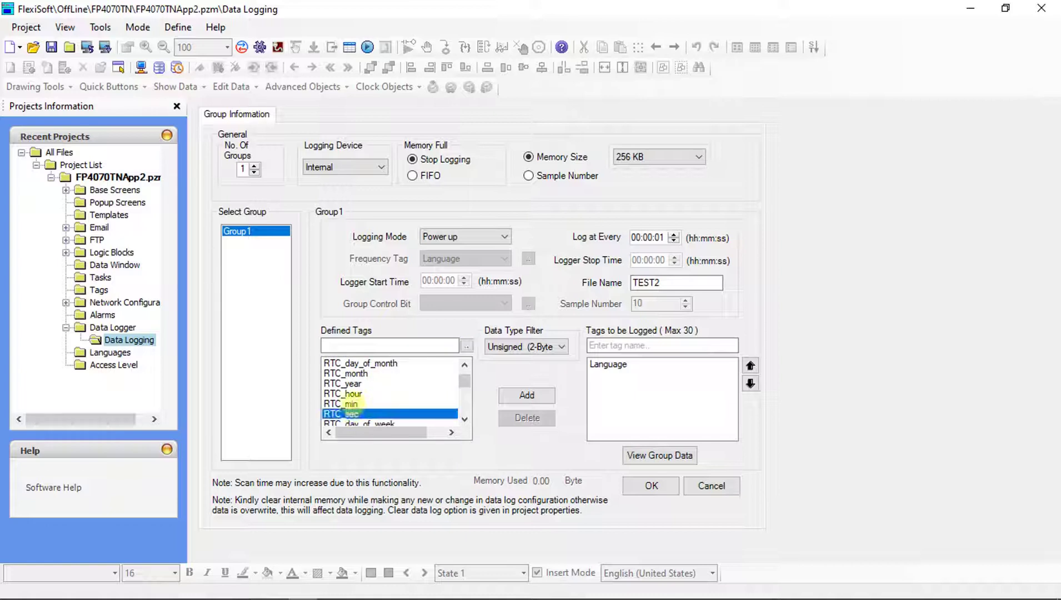
pyautogui.click(352, 404)
pyautogui.scroll(-2, 352, 404)
pyautogui.scroll(2, 353, 404)
pyautogui.keyDown('ctrl'); pyautogui.click(352, 413); pyautogui.keyUp('ctrl')
pyautogui.keyDown('ctrl'); pyautogui.click(353, 394); pyautogui.keyUp('ctrl')
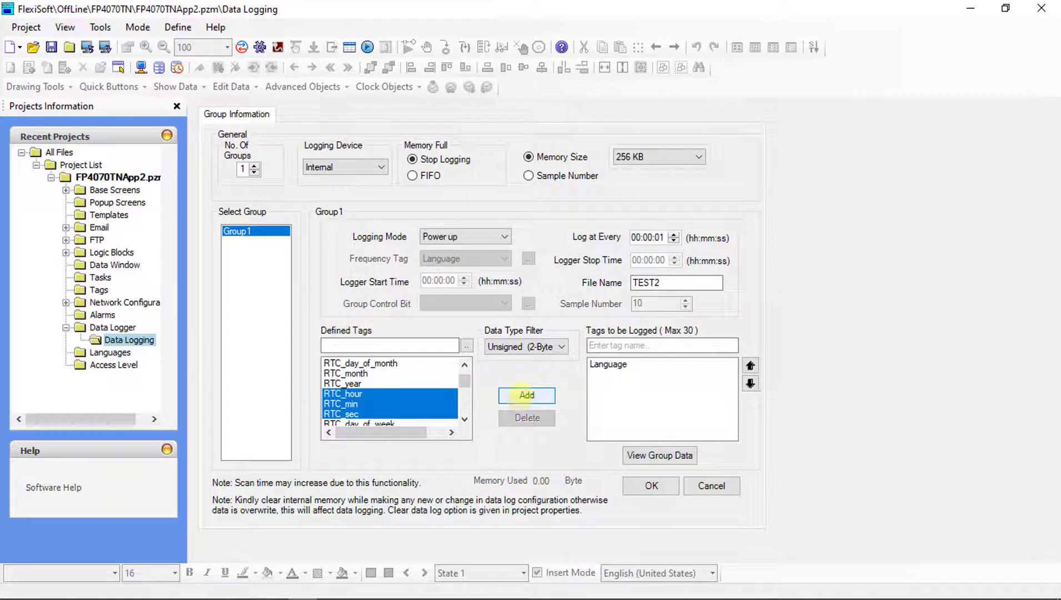
pyautogui.click(527, 395)
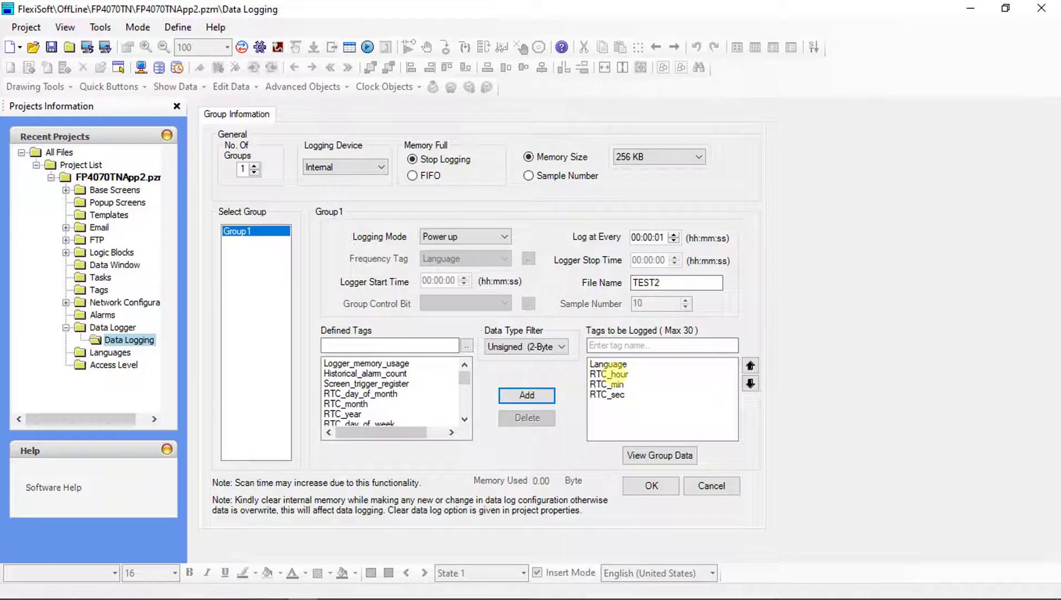
# - Delete the Language tag from the logged list, leaving the three RTC tags
pyautogui.click(609, 365)
pyautogui.click(527, 417)
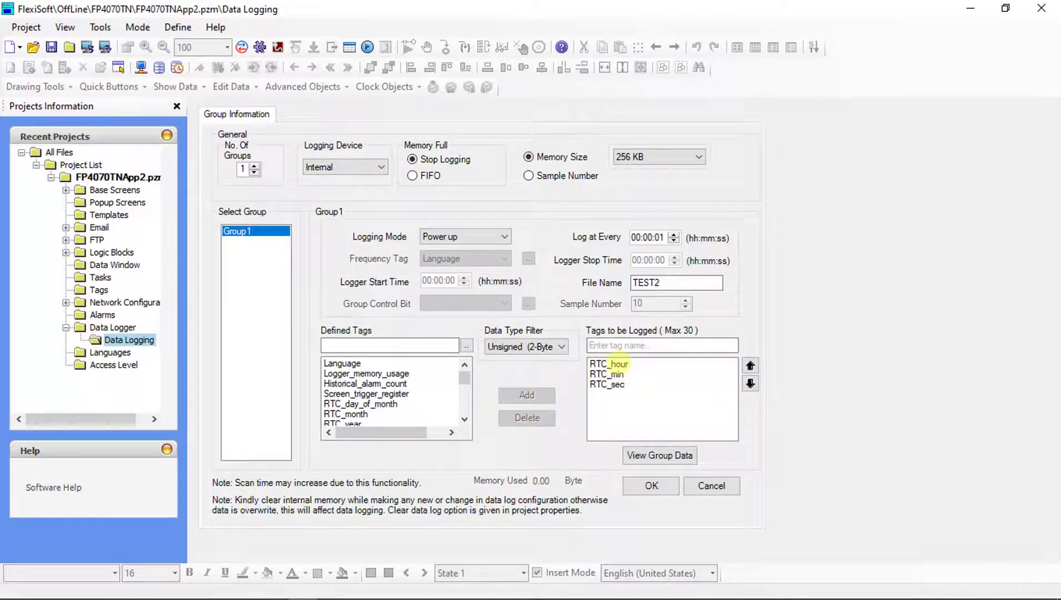
pyautogui.click(609, 364)
pyautogui.click(616, 374)
pyautogui.click(618, 384)
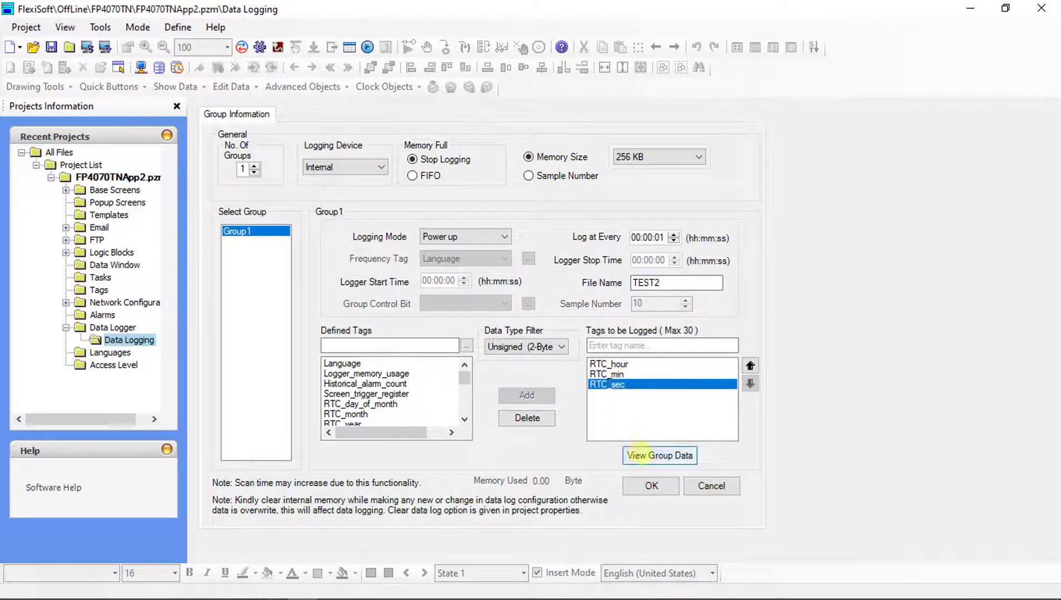
# - Keep RTC_hour's display format as None, confirm Group1, and save the data logging configuration
pyautogui.click(640, 453)
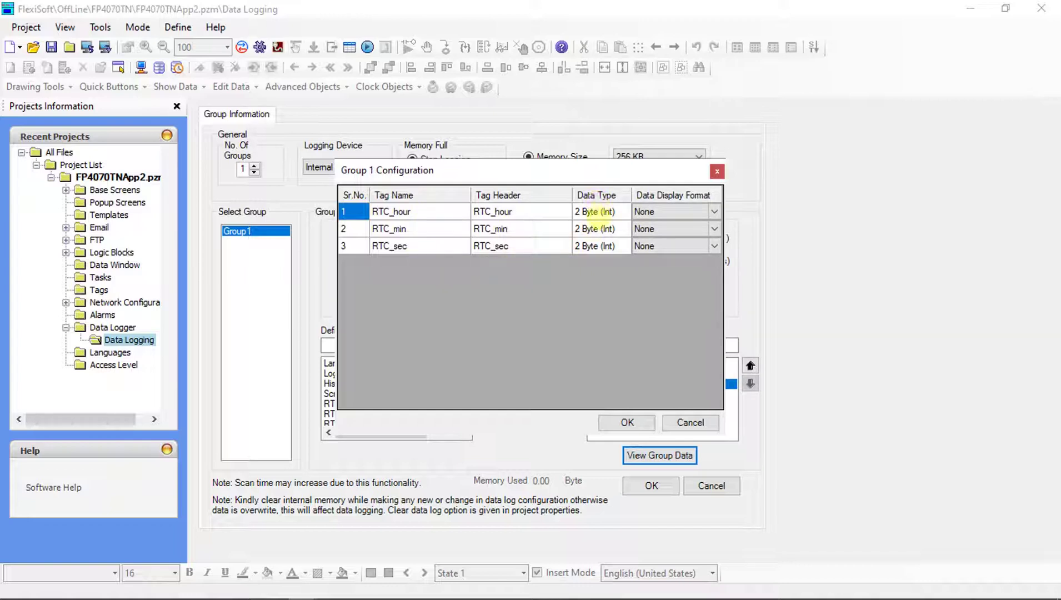
pyautogui.click(666, 211)
pyautogui.click(666, 212)
pyautogui.click(673, 284)
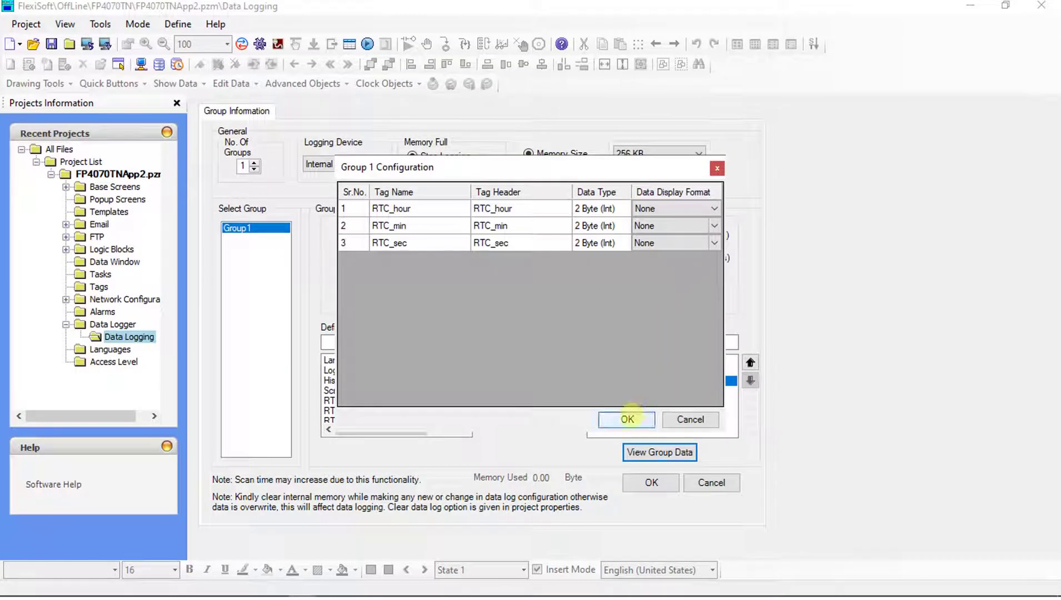
pyautogui.click(628, 418)
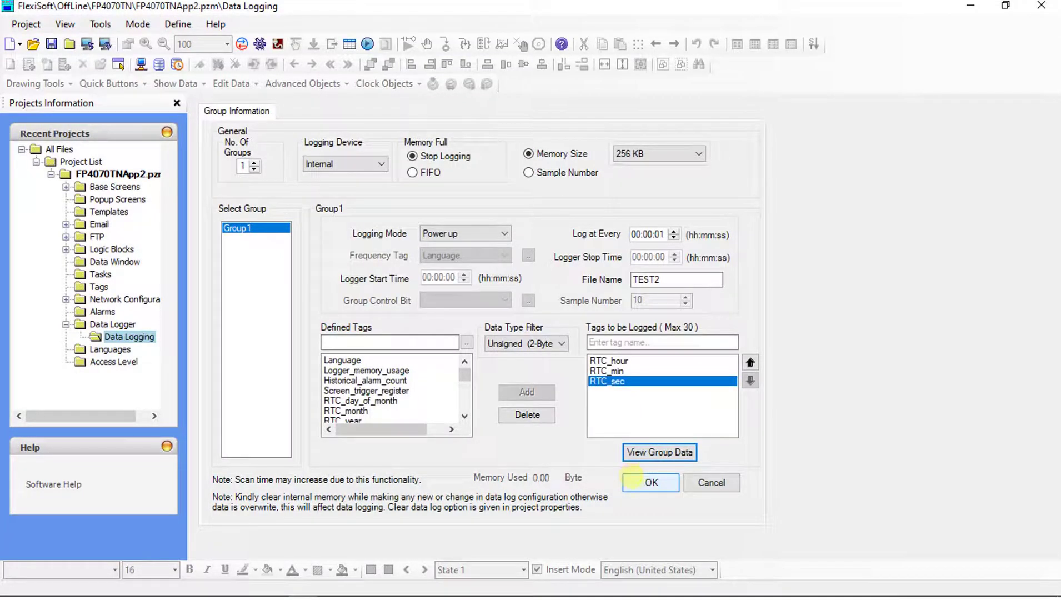
pyautogui.click(634, 476)
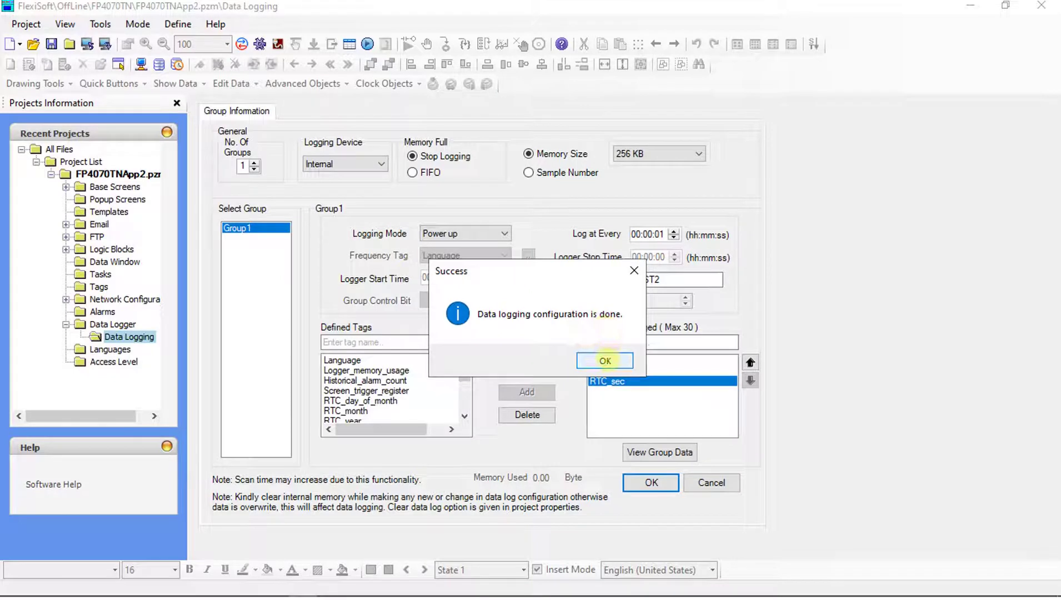
pyautogui.click(606, 360)
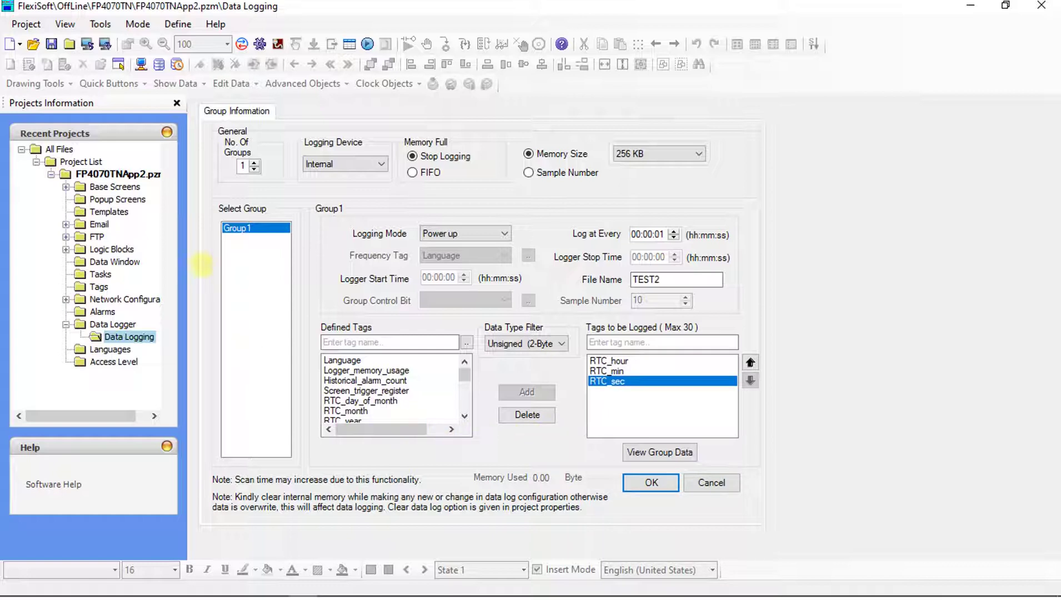
# - Open Screen1 from Base Screens in the screen editor
pyautogui.click(114, 187)
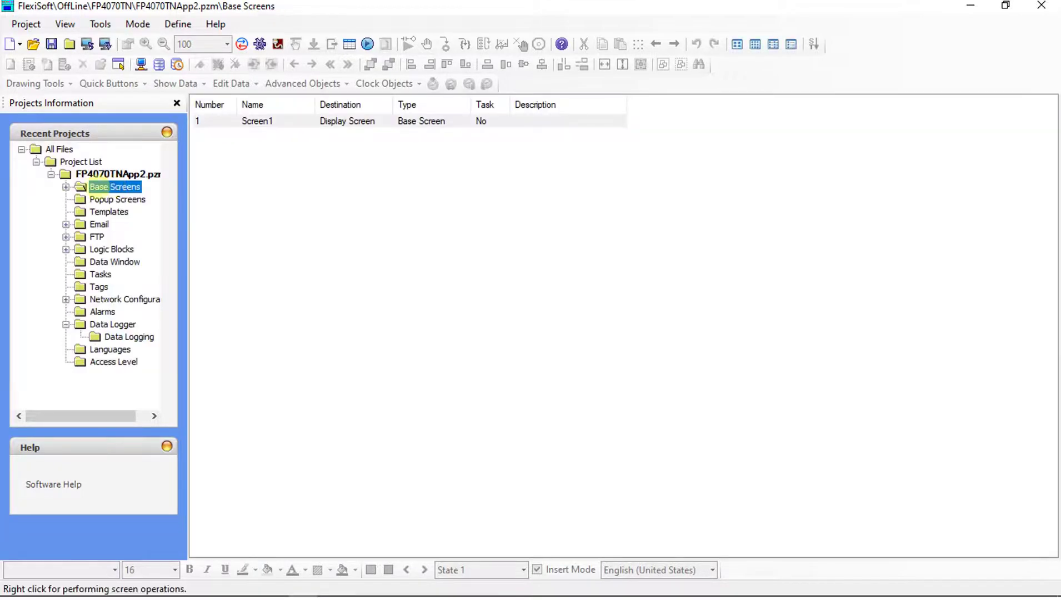
pyautogui.click(66, 187)
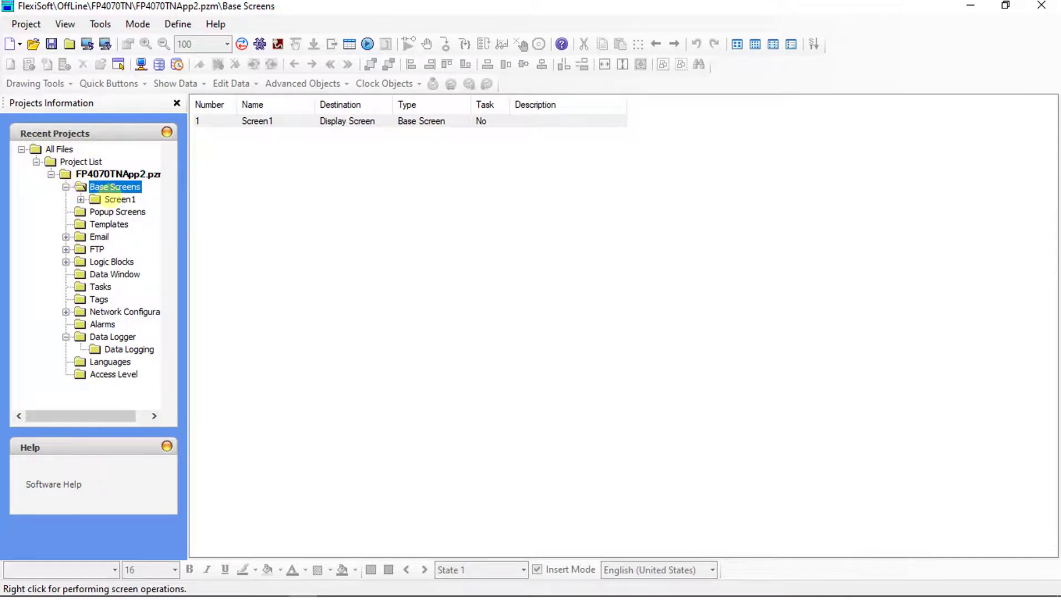
pyautogui.doubleClick(114, 199)
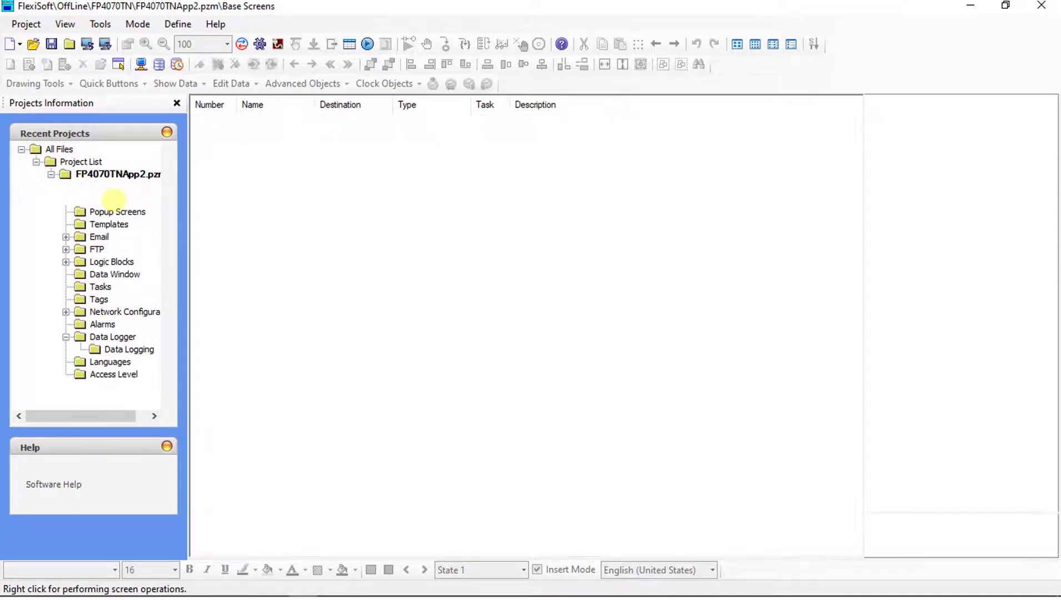
pyautogui.click(115, 200)
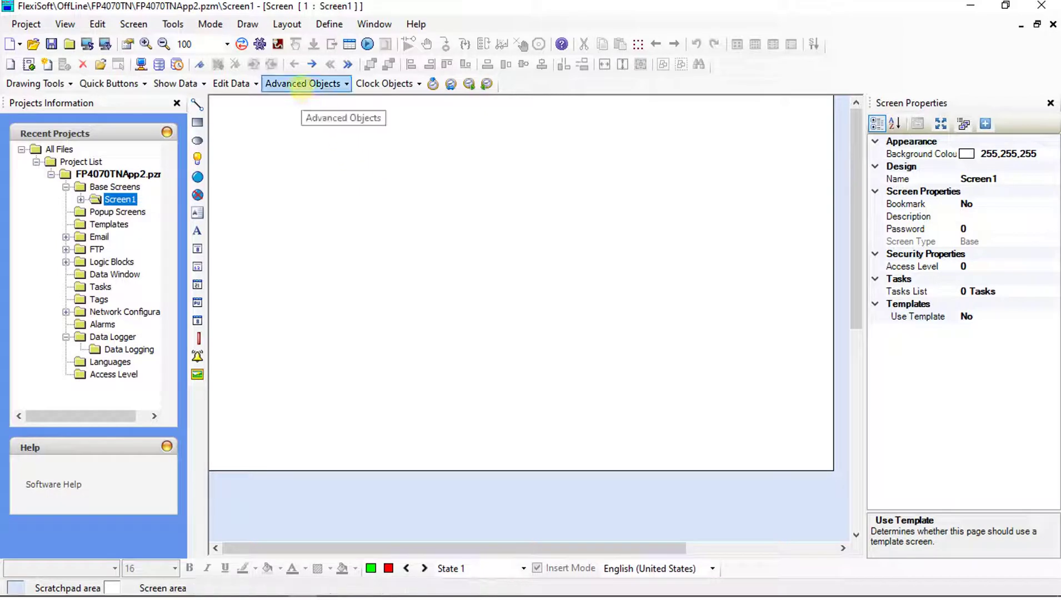
# - Draw an Advanced Bit Button labelled On at the canvas top-left
pyautogui.click(305, 84)
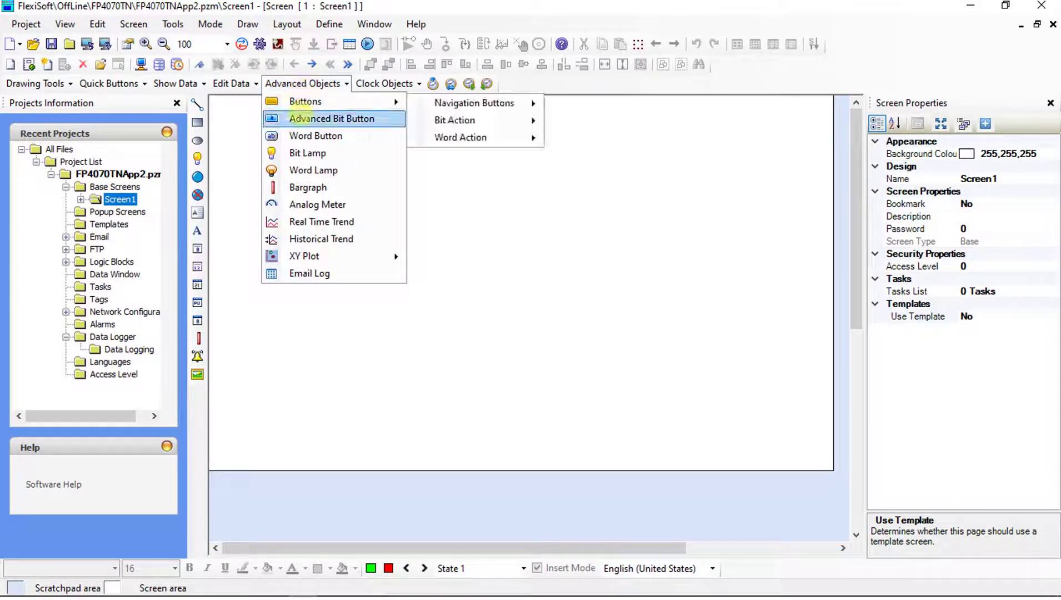
pyautogui.click(297, 115)
pyautogui.moveTo(235, 130)
pyautogui.mouseDown()
pyautogui.moveTo(325, 180)
pyautogui.moveTo(306, 124)
pyautogui.mouseUp()
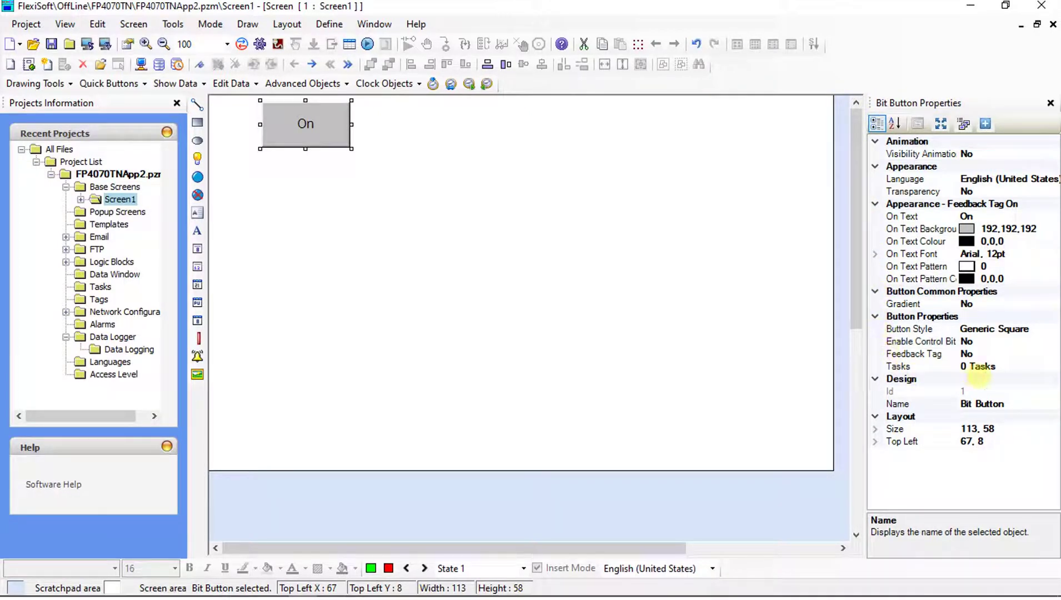
# - Give the bit button an Export Data Log CSV Group press task for group 1
pyautogui.click(944, 367)
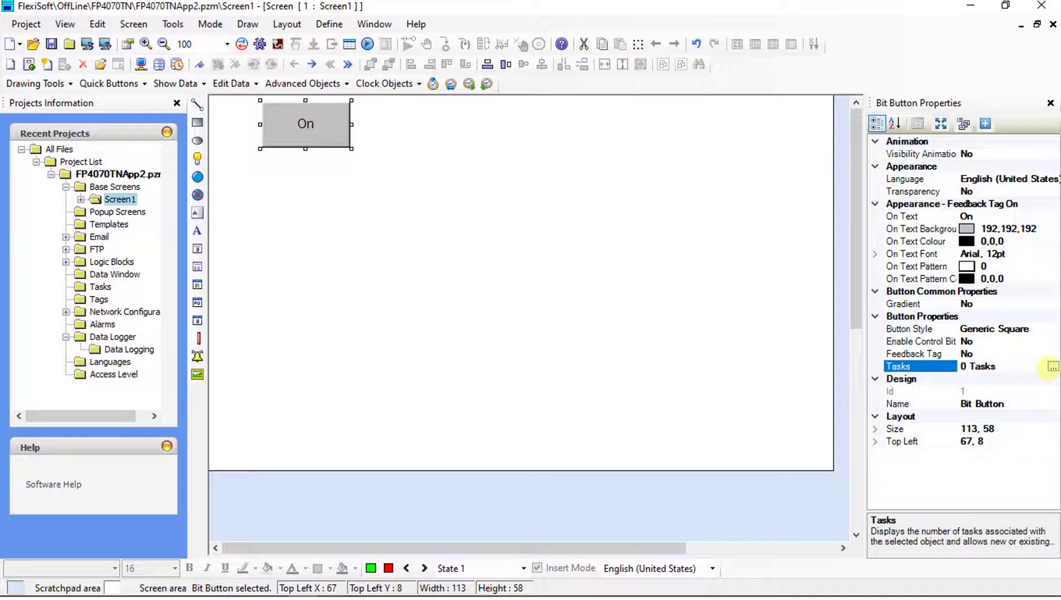
pyautogui.click(1052, 367)
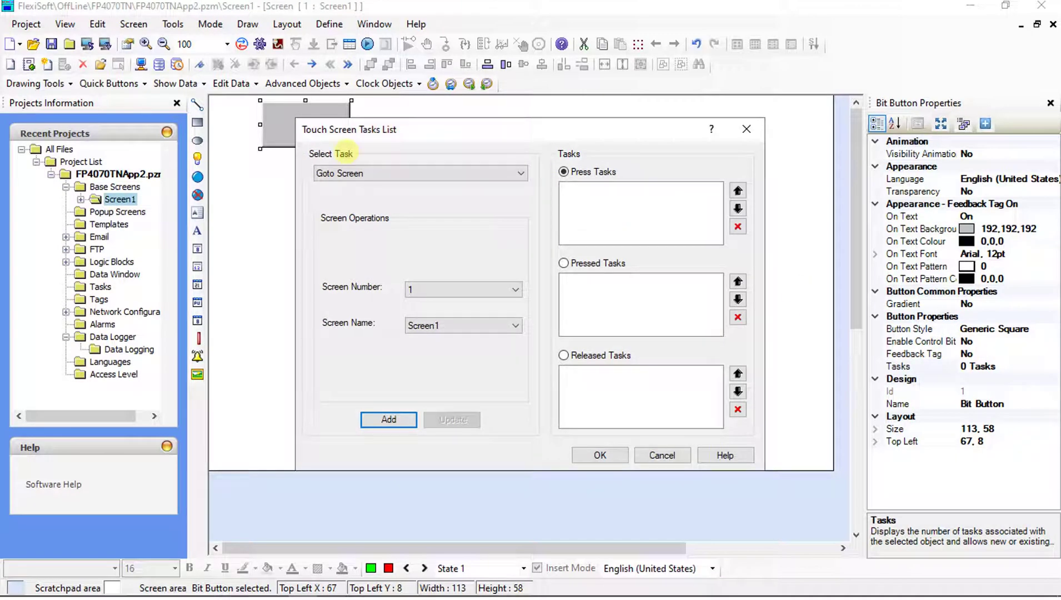
pyautogui.click(468, 173)
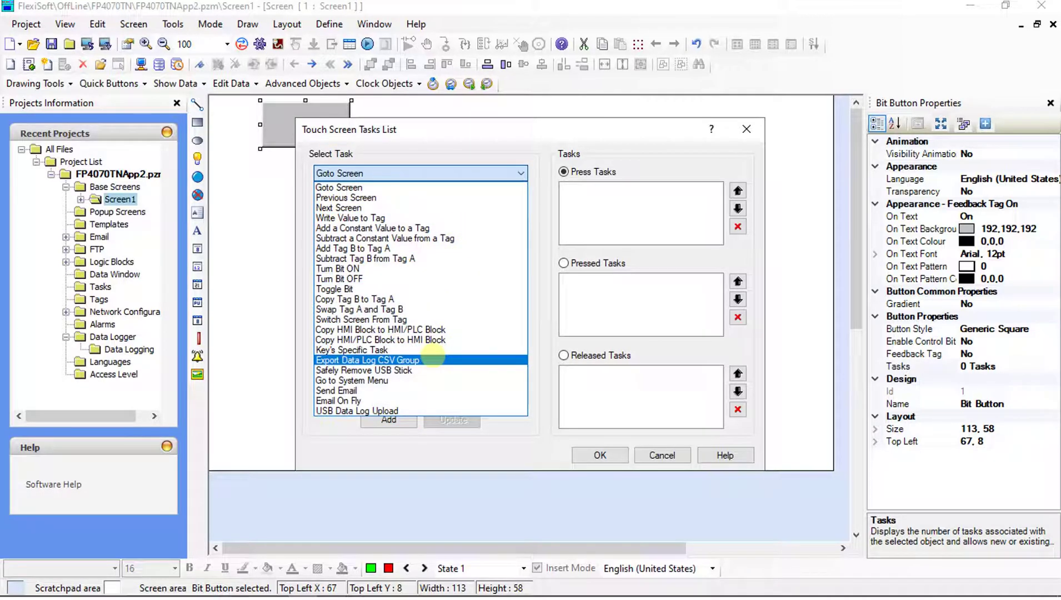
pyautogui.click(433, 358)
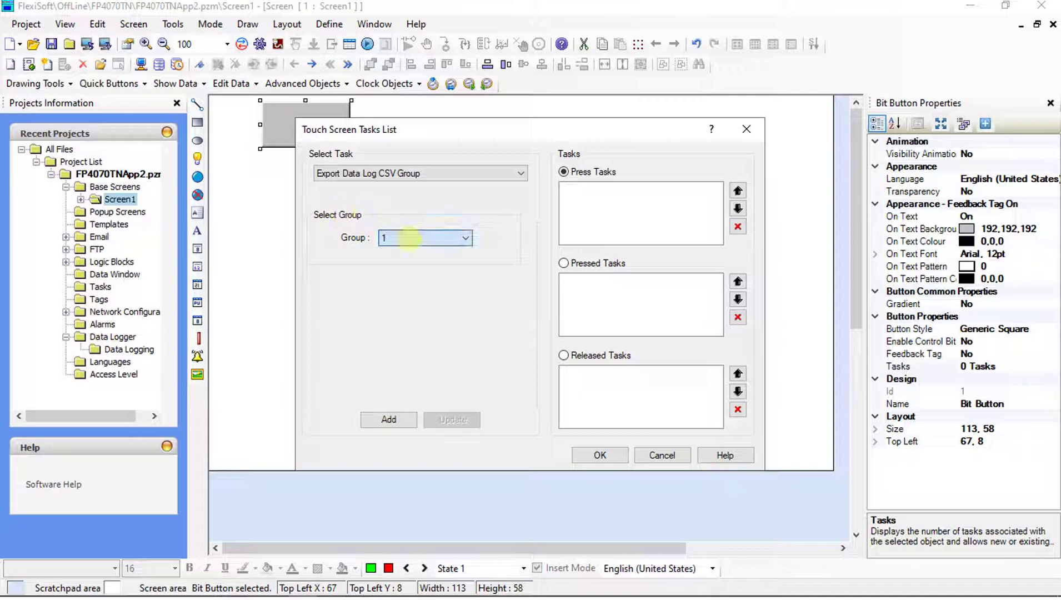
pyautogui.click(408, 239)
pyautogui.click(409, 252)
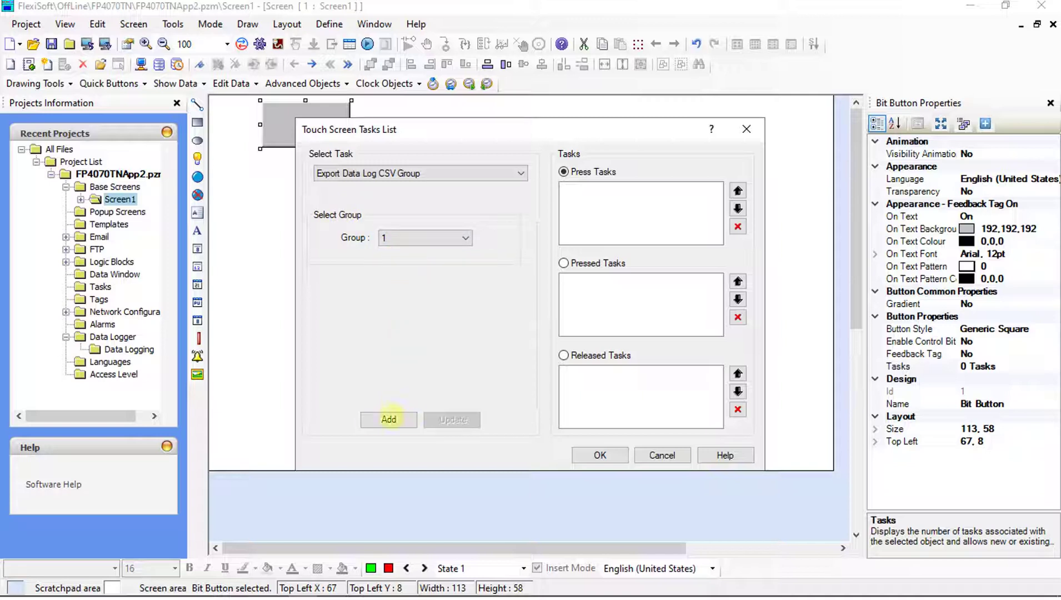
pyautogui.click(389, 419)
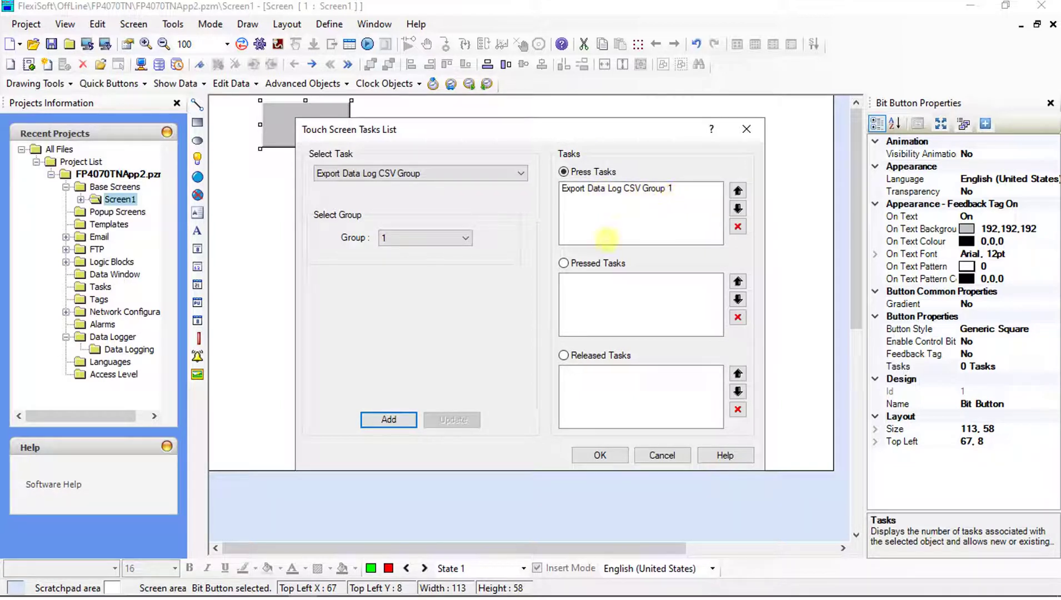
pyautogui.click(602, 449)
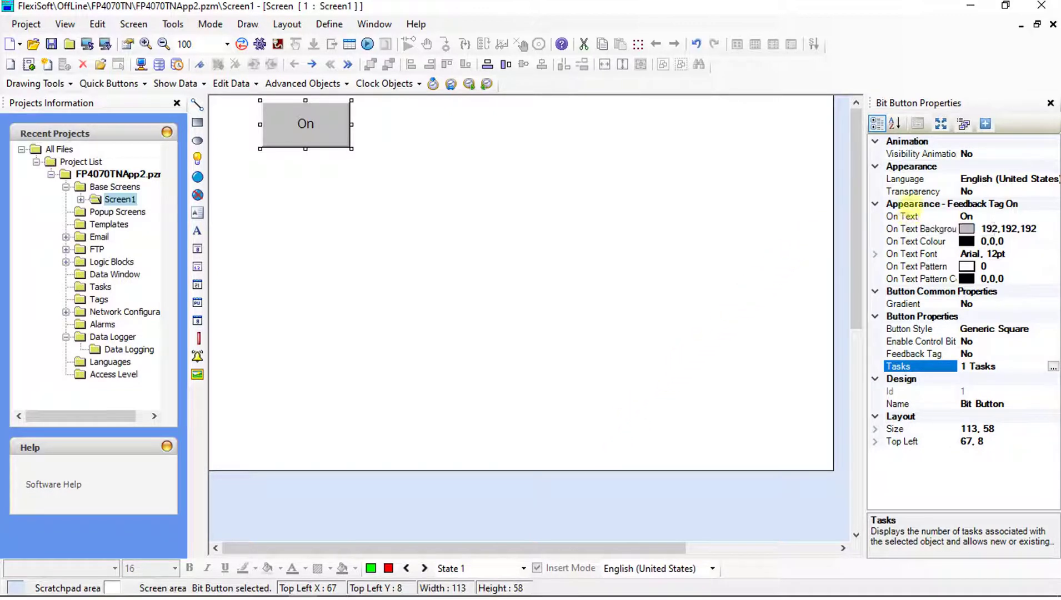
# - Change the bit button's On Text label to 'Export Data'
pyautogui.click(978, 216)
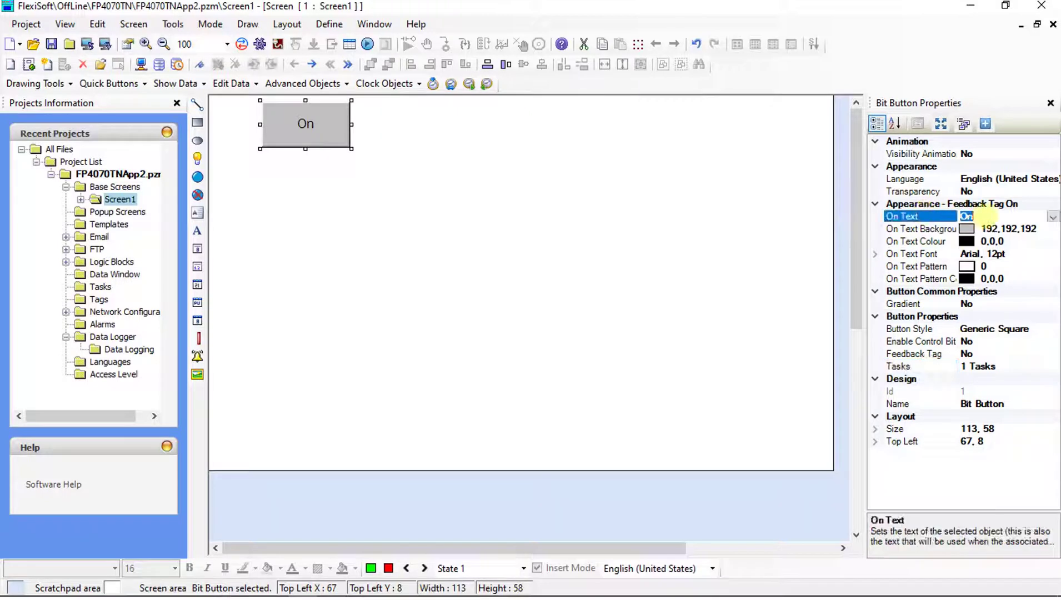
pyautogui.write('Export Data')
pyautogui.press('Return')
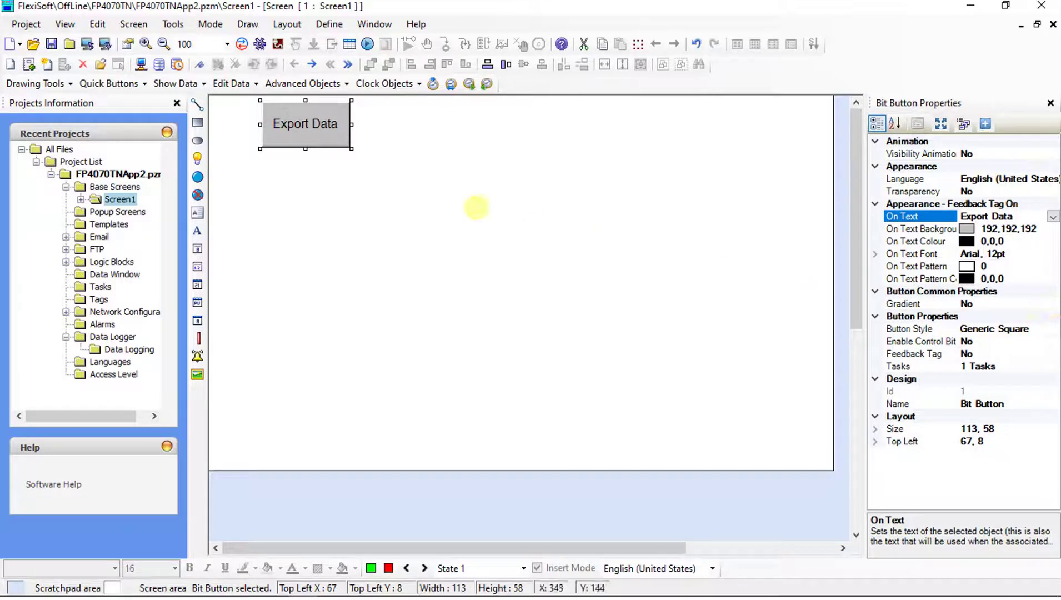
pyautogui.click(333, 167)
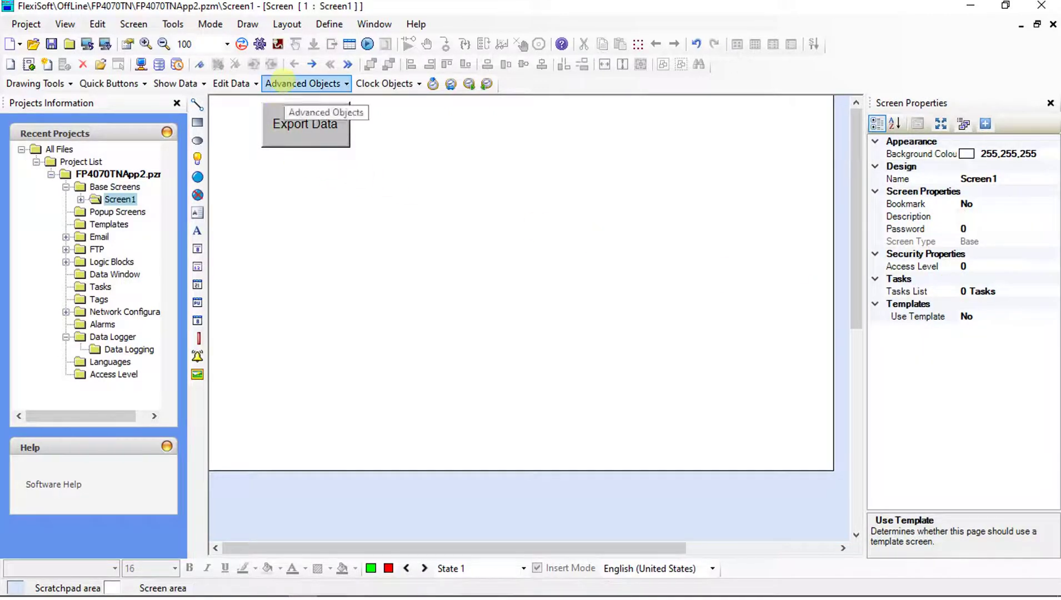
# - Draw a Bit Lamp below the Export Data button
pyautogui.click(294, 86)
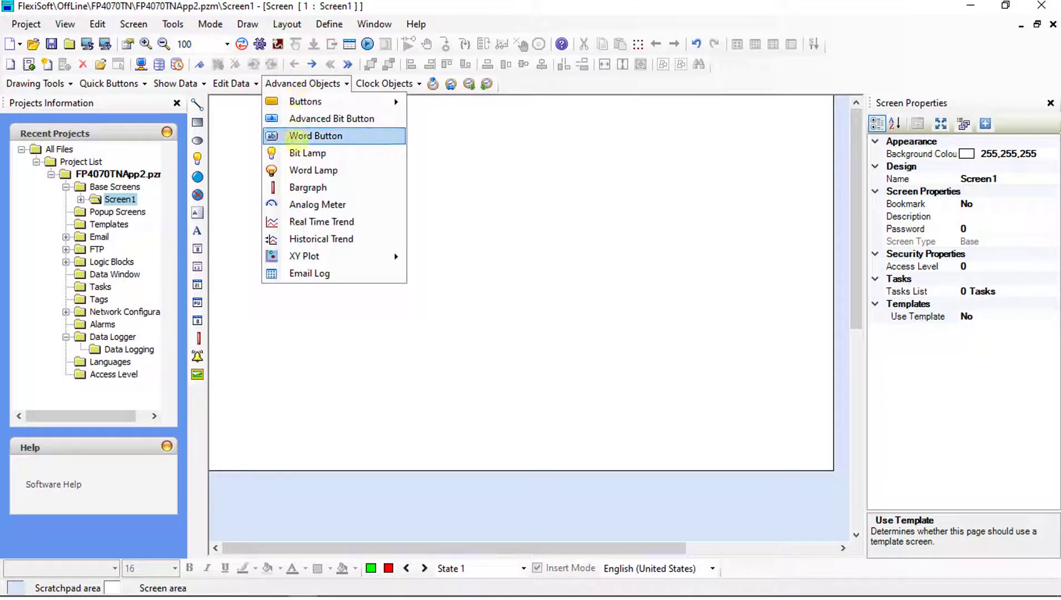
pyautogui.click(294, 154)
pyautogui.moveTo(261, 161); pyautogui.dragTo(323, 185)
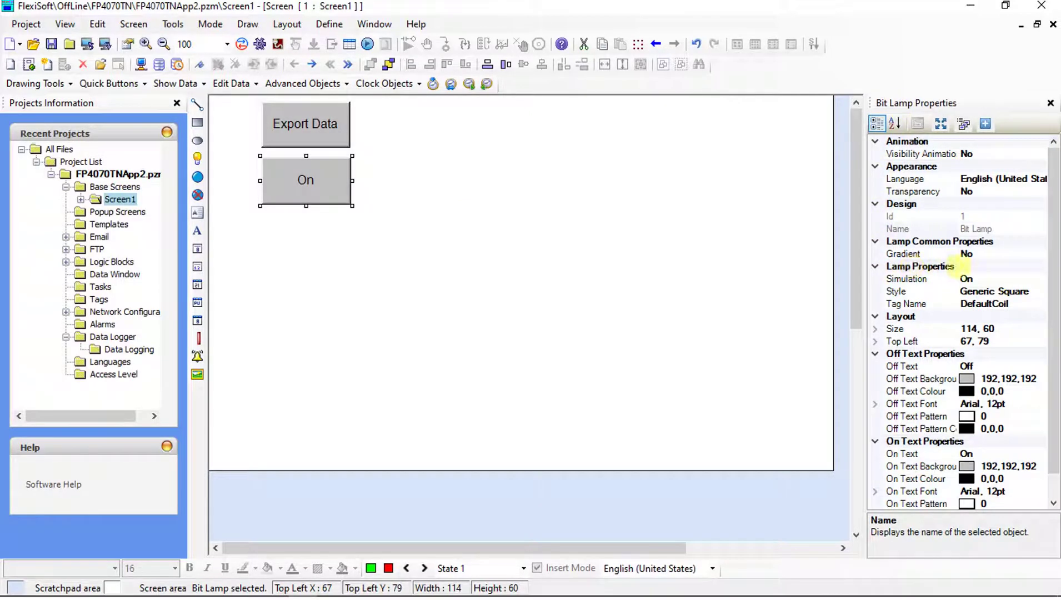
# - Link the bit lamp's Tag Name to USB_Status
pyautogui.click(1001, 303)
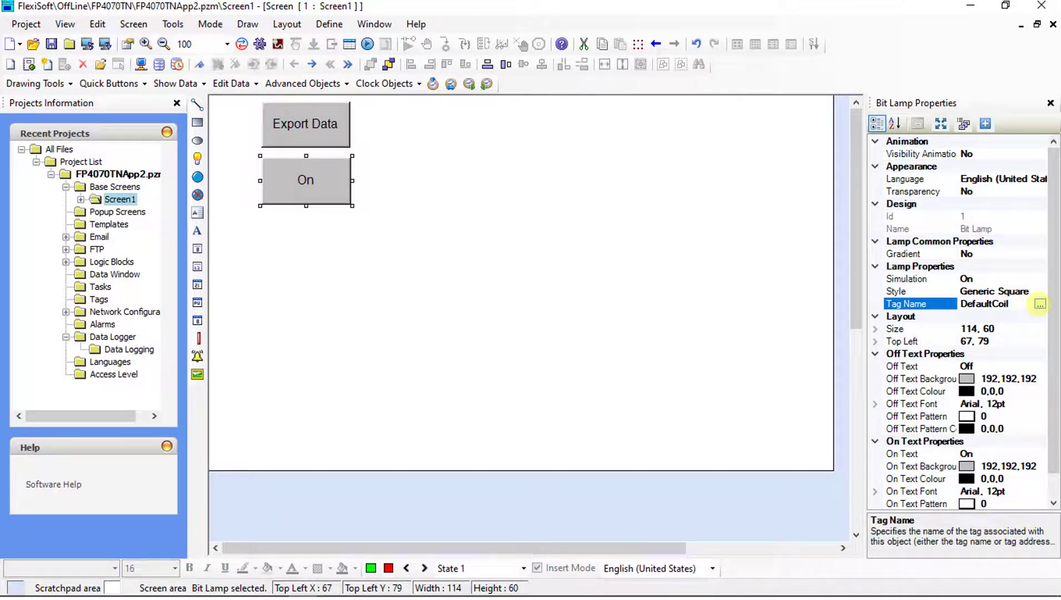
pyautogui.click(1039, 303)
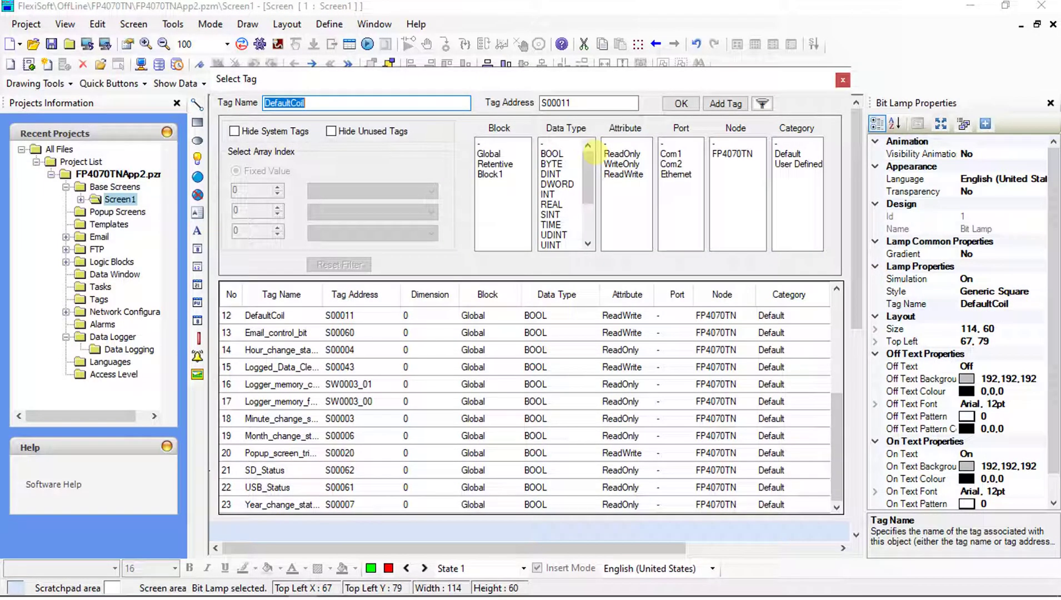
pyautogui.write('usb')
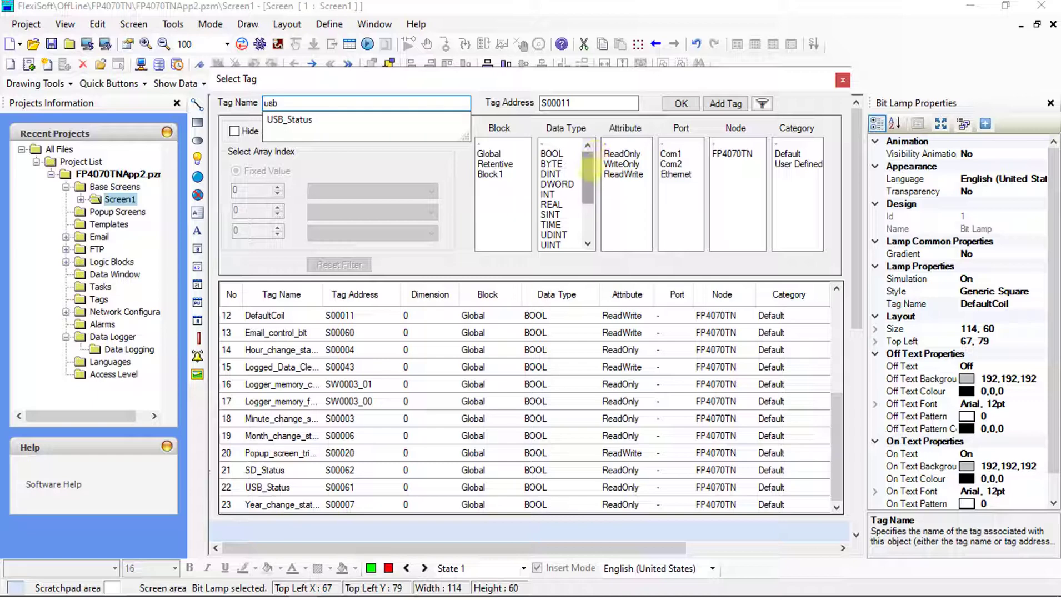
pyautogui.press('Down')
pyautogui.press('Return')
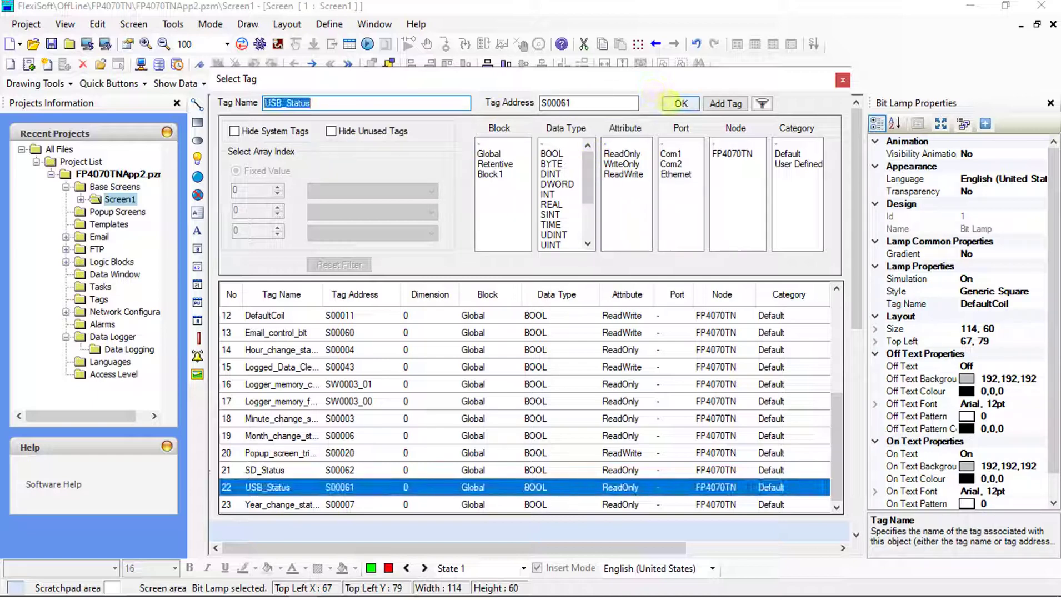
pyautogui.click(681, 103)
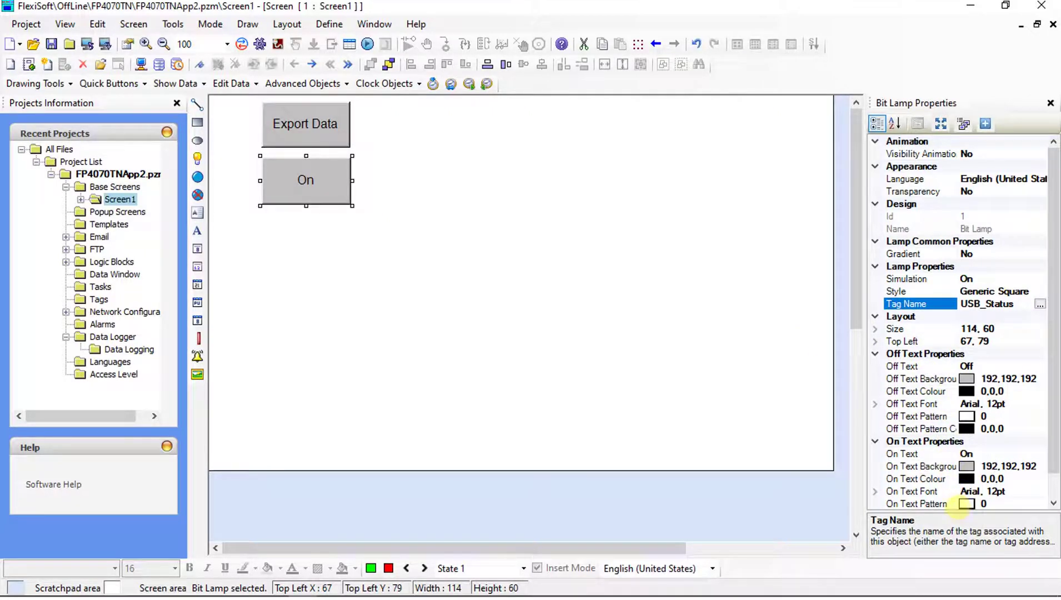
pyautogui.click(592, 358)
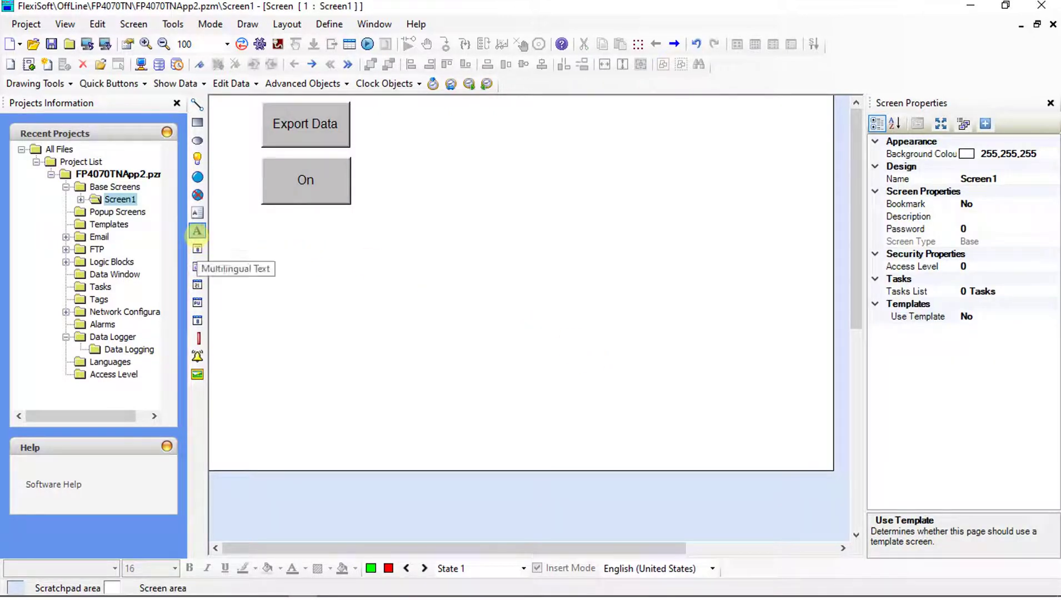
# - Draw a text label beside the lamp reading 'USB STATUS'
pyautogui.moveTo(215, 160); pyautogui.dragTo(256, 207)
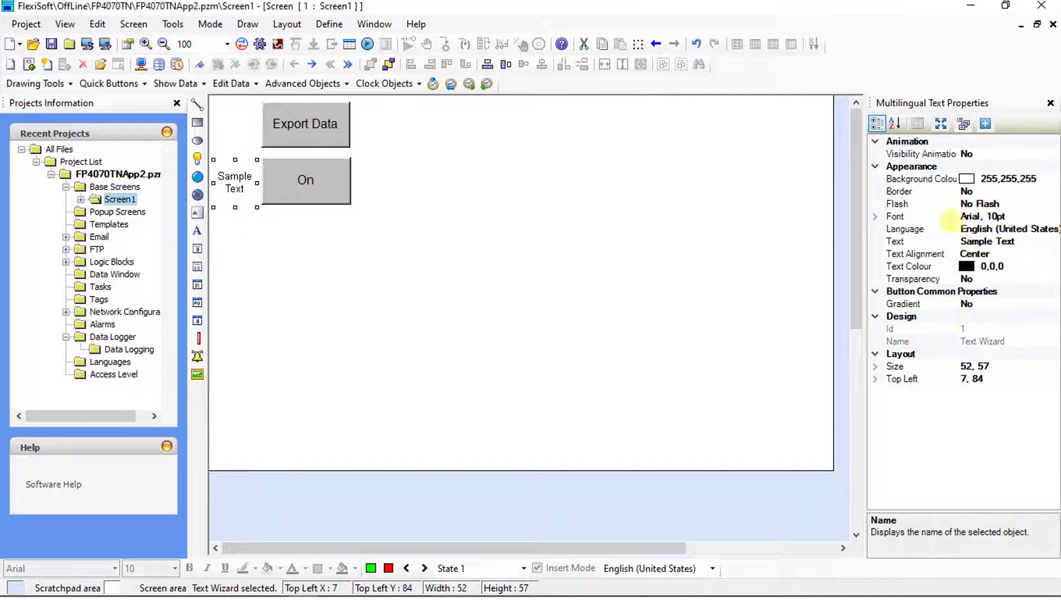
pyautogui.click(915, 242)
pyautogui.click(933, 241)
pyautogui.write('USB')
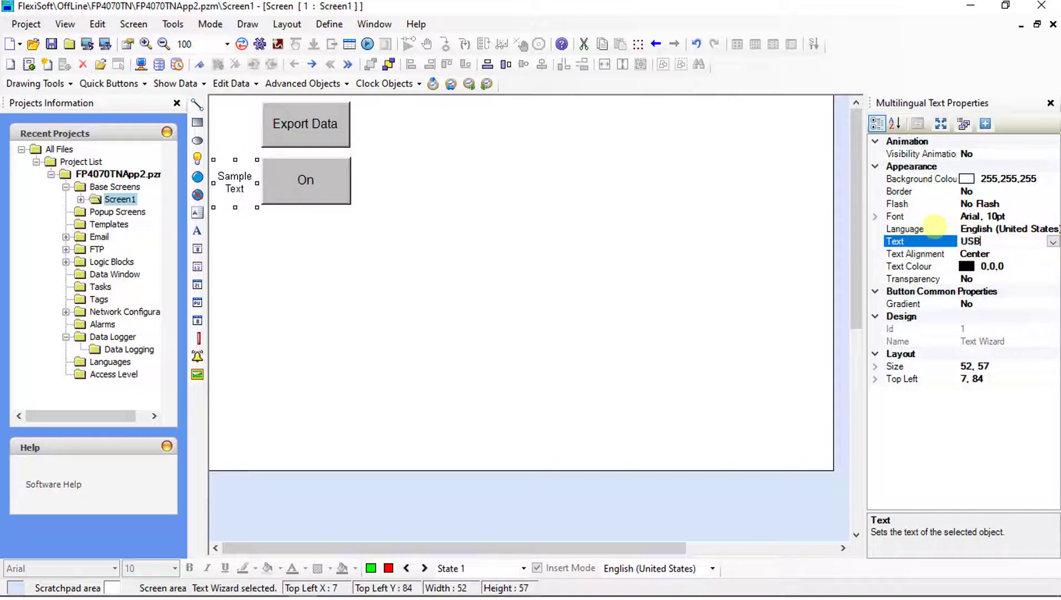
pyautogui.write('STATUS')
pyautogui.press('Return')
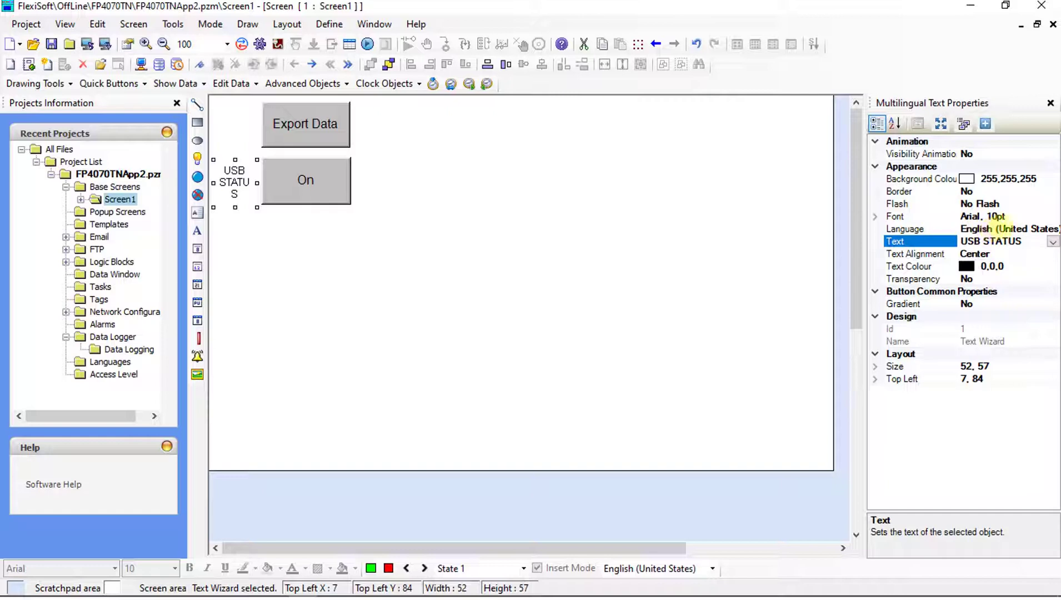
# - Set the USB STATUS label's font to Arial Bold, size 12
pyautogui.click(1029, 215)
pyautogui.click(1053, 217)
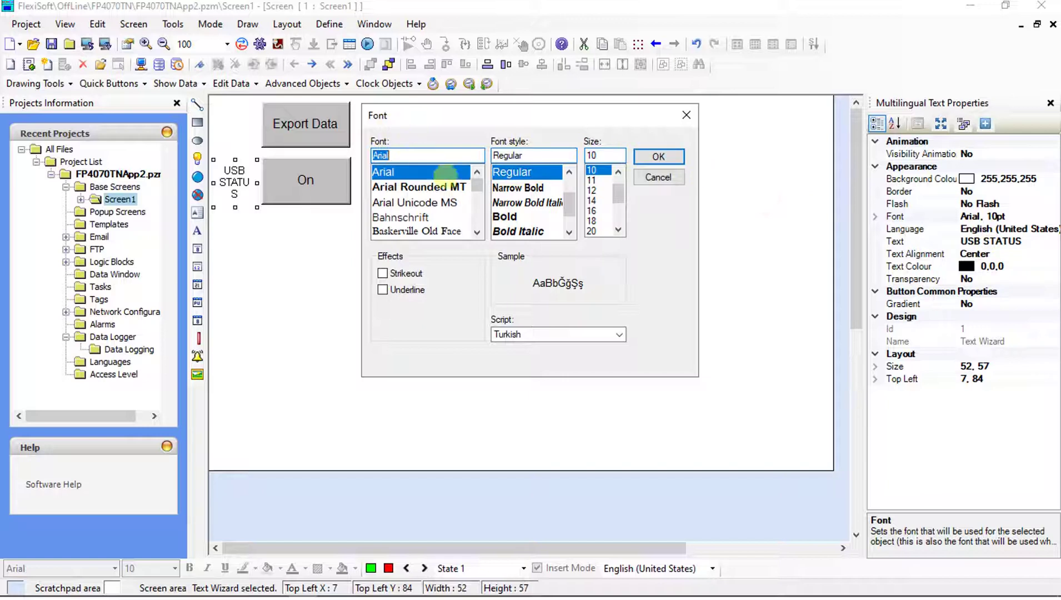
pyautogui.click(505, 217)
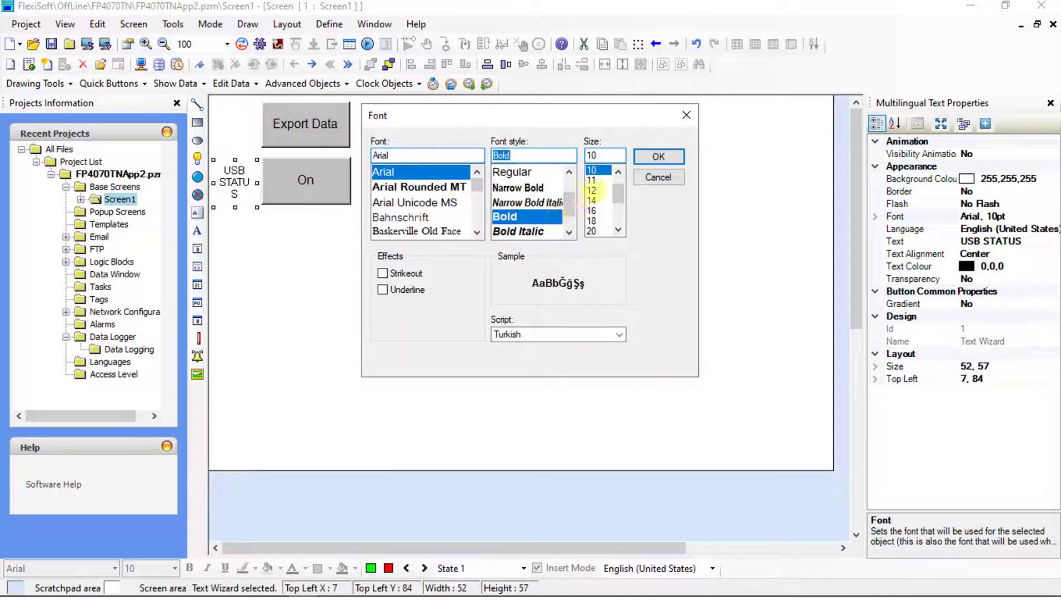
pyautogui.click(594, 190)
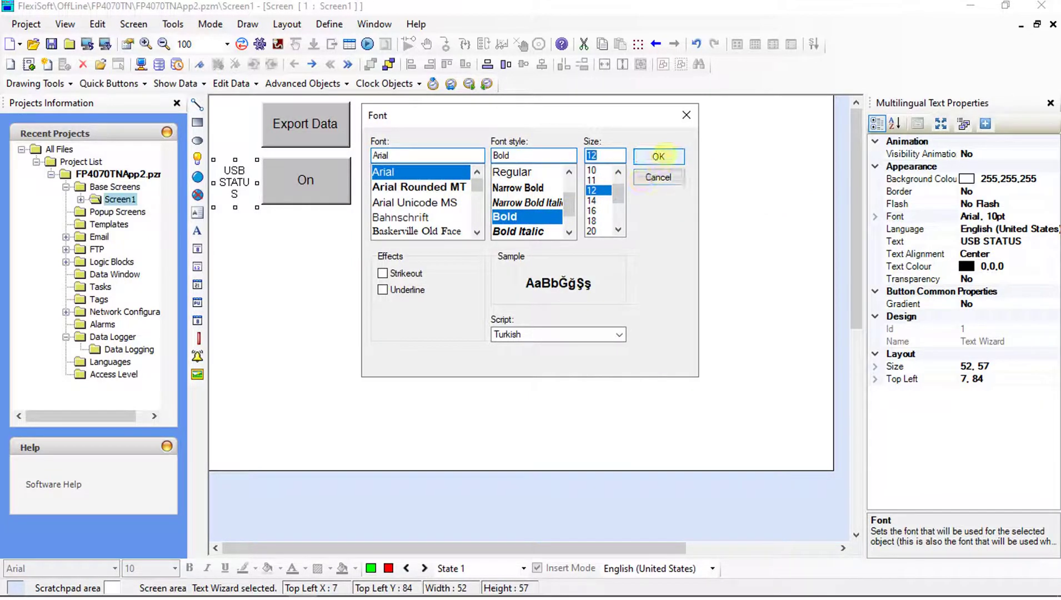
pyautogui.click(659, 156)
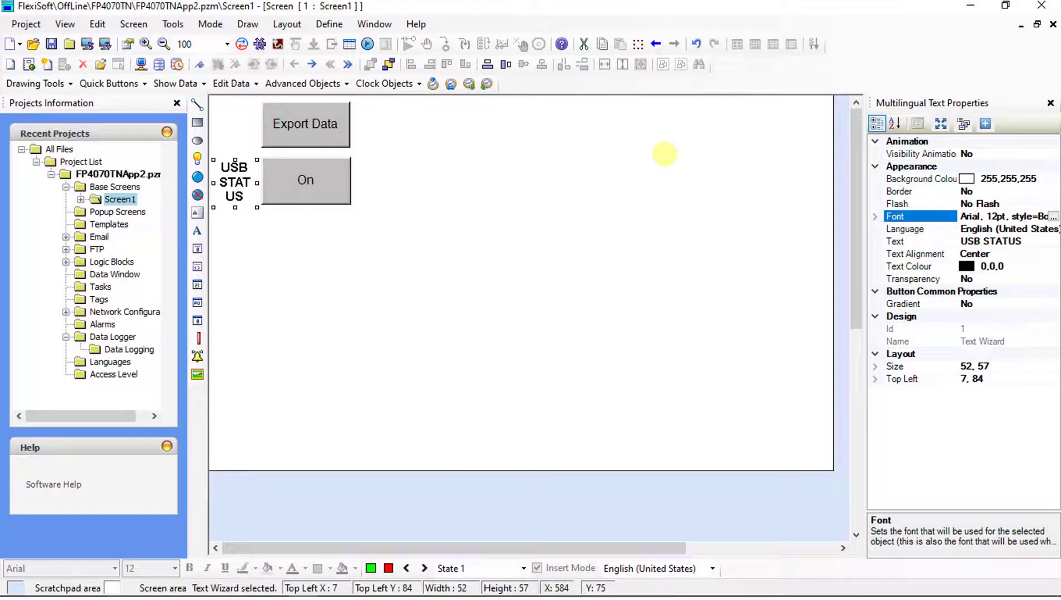
# - Shift the lamp and Export Data button right and widen the USB STATUS label to 87 by 57
pyautogui.moveTo(323, 167); pyautogui.dragTo(352, 166)
pyautogui.moveTo(308, 122); pyautogui.dragTo(338, 124)
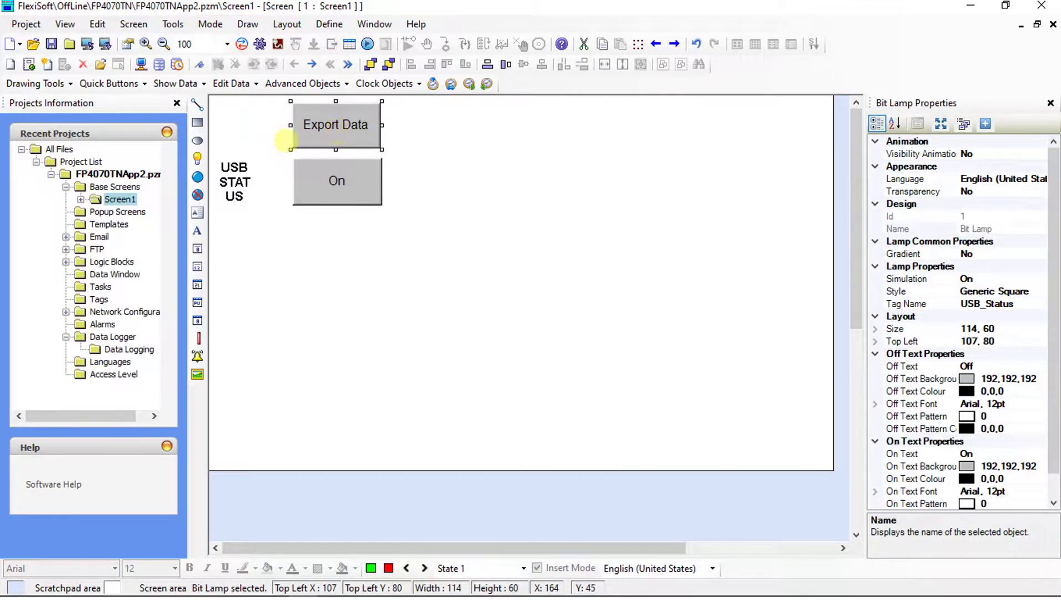
pyautogui.click(243, 177)
pyautogui.moveTo(256, 182); pyautogui.dragTo(345, 211)
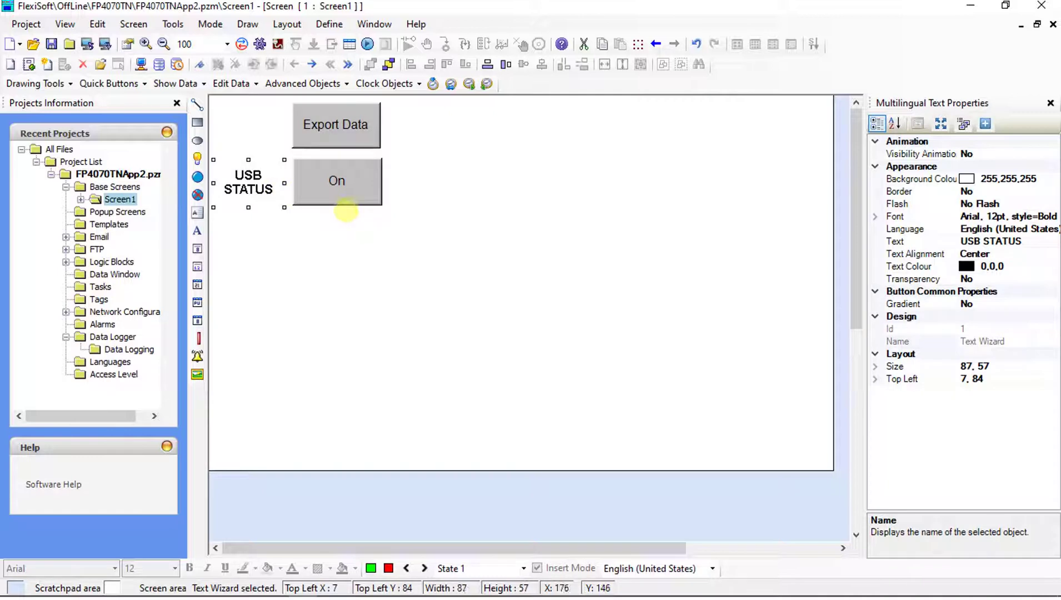
pyautogui.click(327, 83)
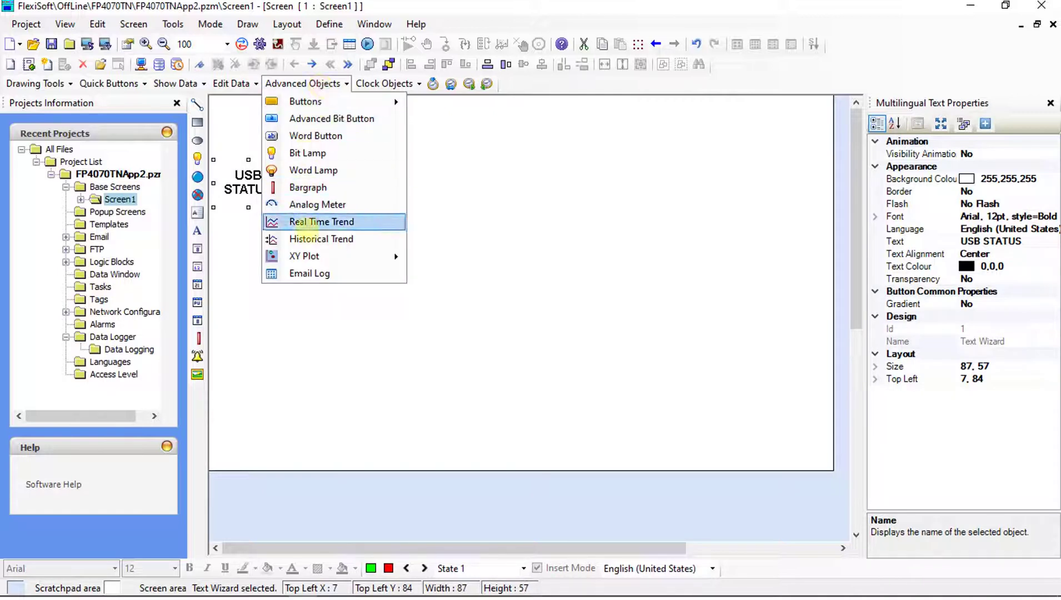
# - Place a trend object across the right side of Screen1 with a cyan background colour
pyautogui.click(305, 222)
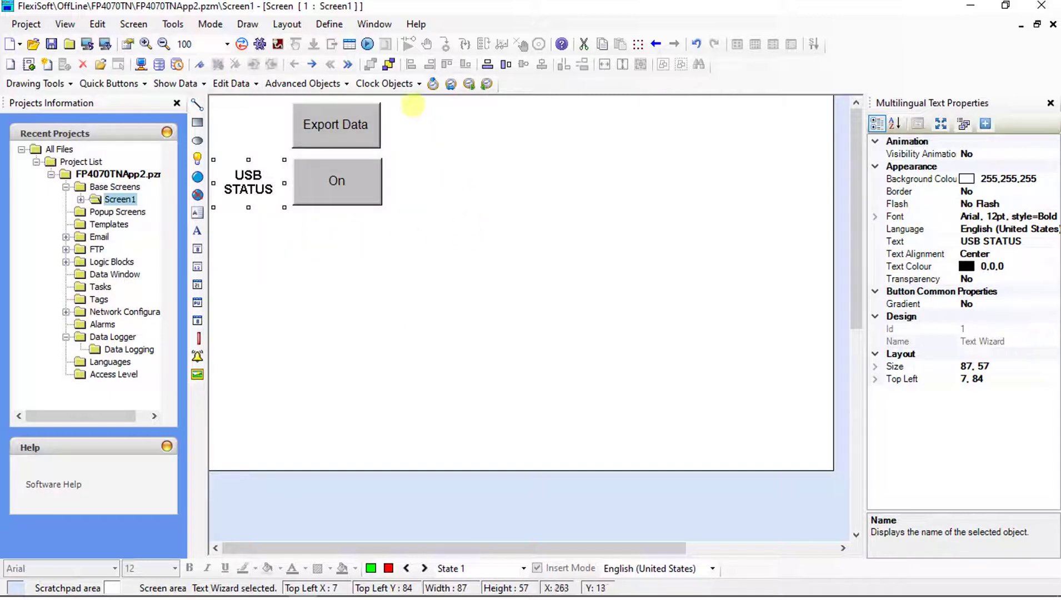
pyautogui.moveTo(409, 120); pyautogui.dragTo(824, 466)
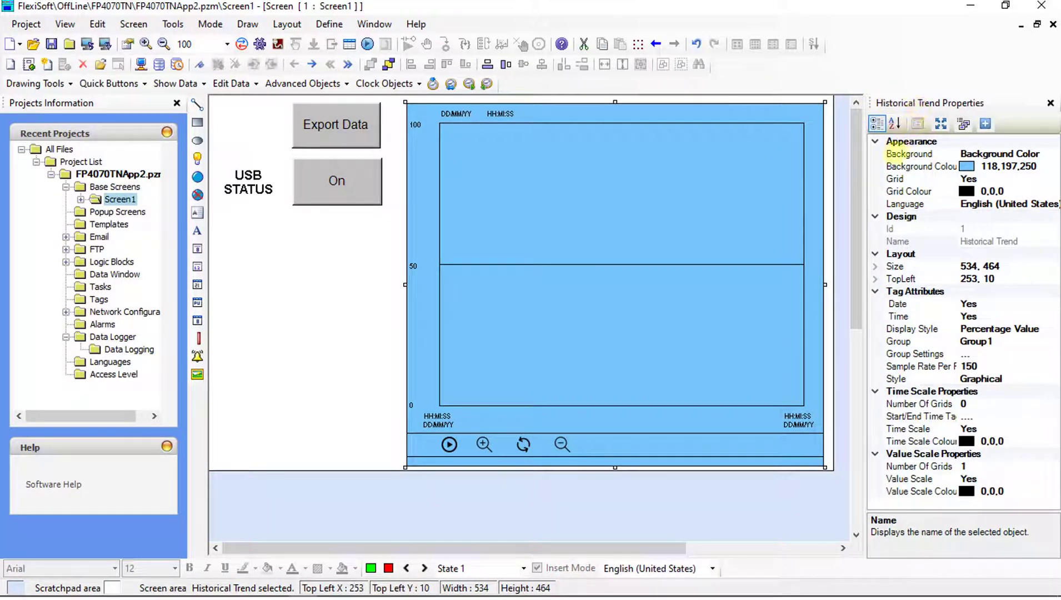
pyautogui.click(1047, 167)
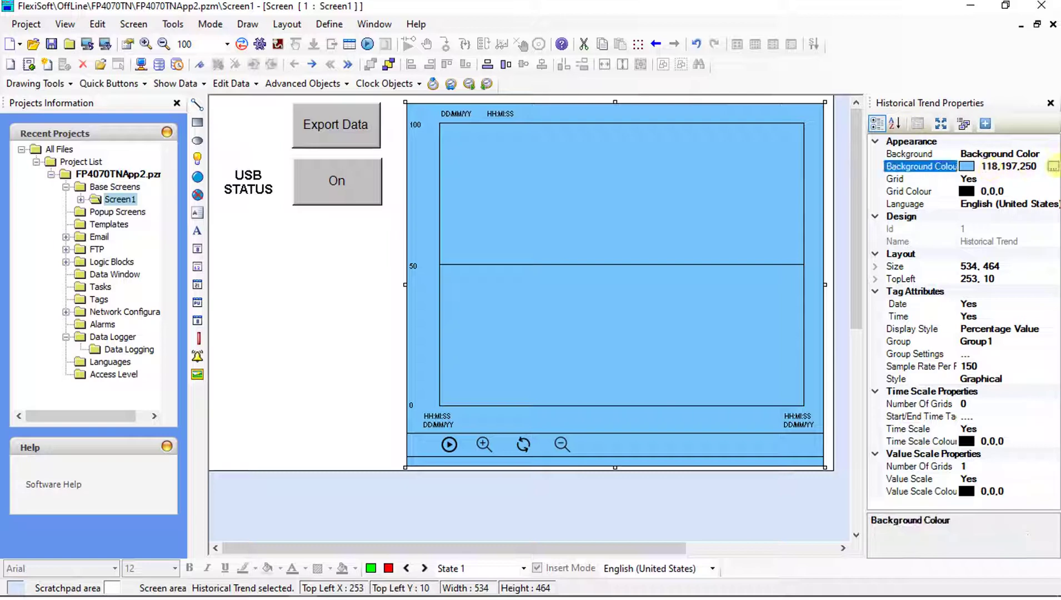
pyautogui.click(1053, 166)
pyautogui.click(532, 159)
pyautogui.click(470, 349)
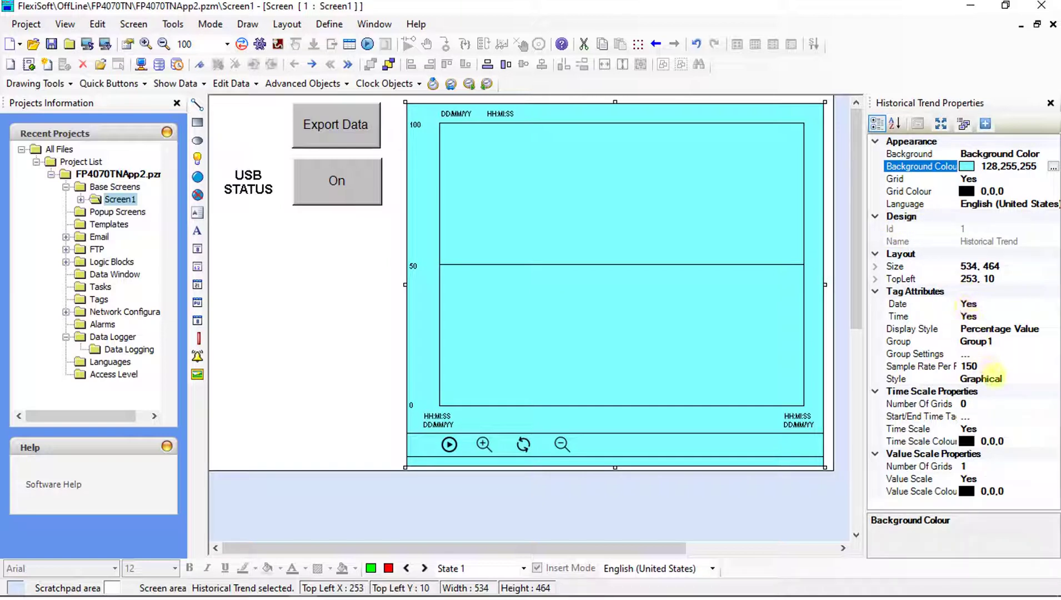
# - Change the trend's Style to Tabular
pyautogui.click(983, 378)
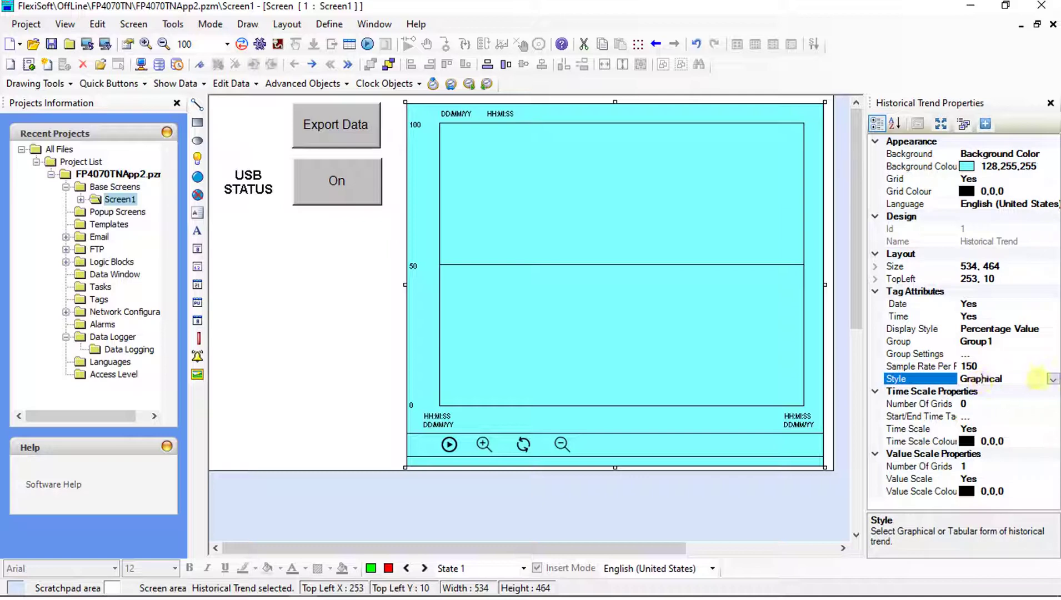
pyautogui.click(1053, 379)
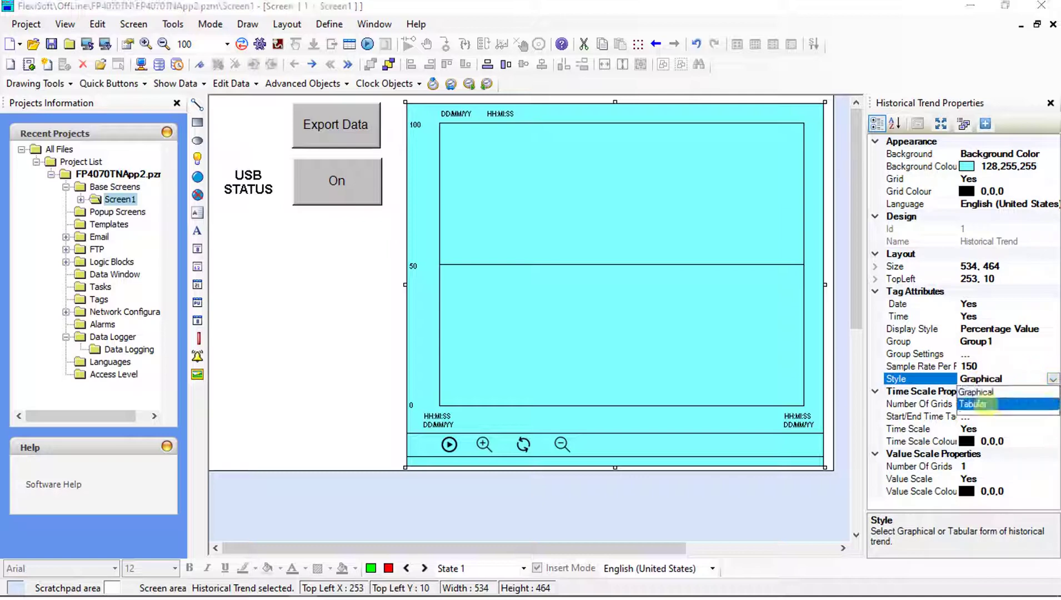
pyautogui.click(986, 404)
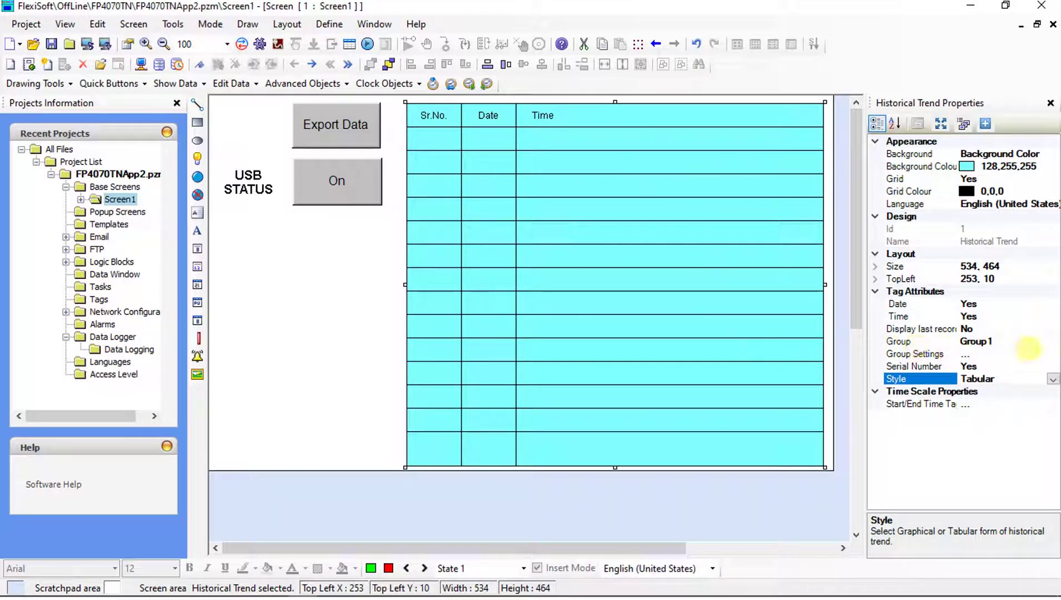
# - In Group1 Configuration, enable the RTC_hour, RTC_min and RTC_sec tags, keeping prefix zero Yes
pyautogui.click(932, 353)
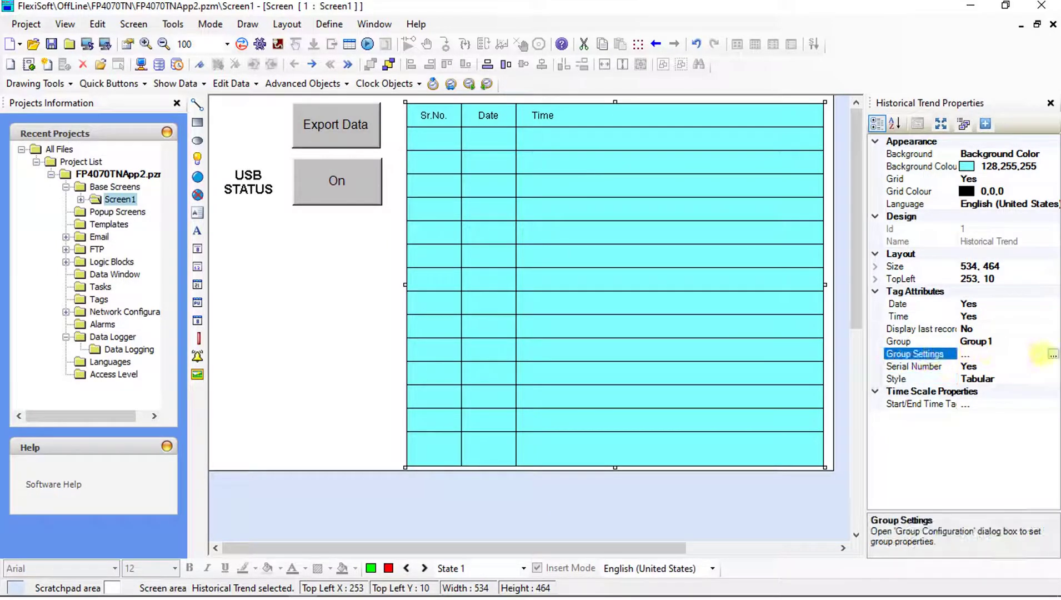
pyautogui.click(1052, 354)
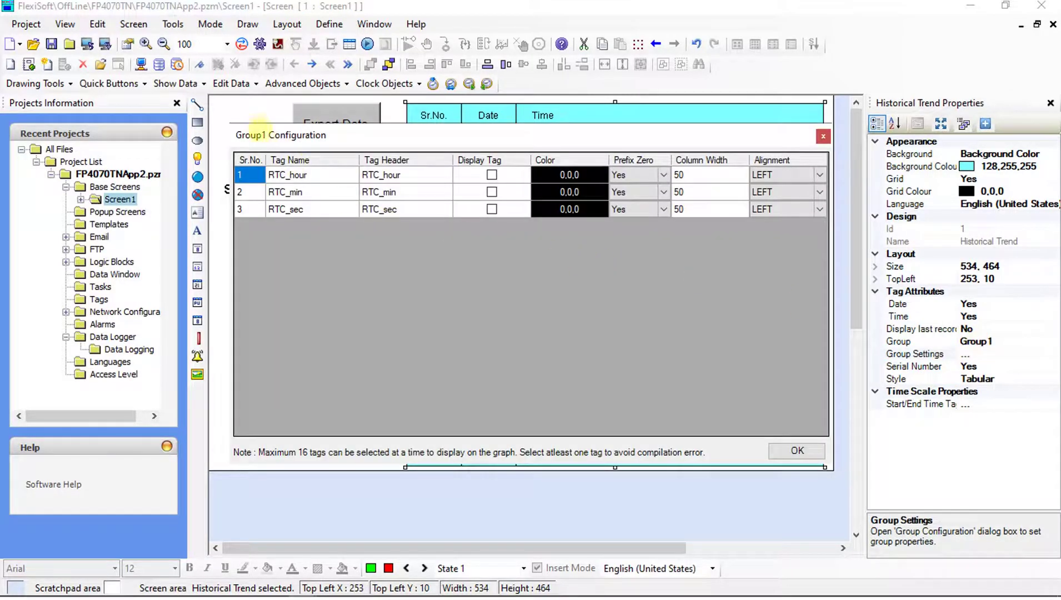
pyautogui.moveTo(350, 135); pyautogui.dragTo(466, 221)
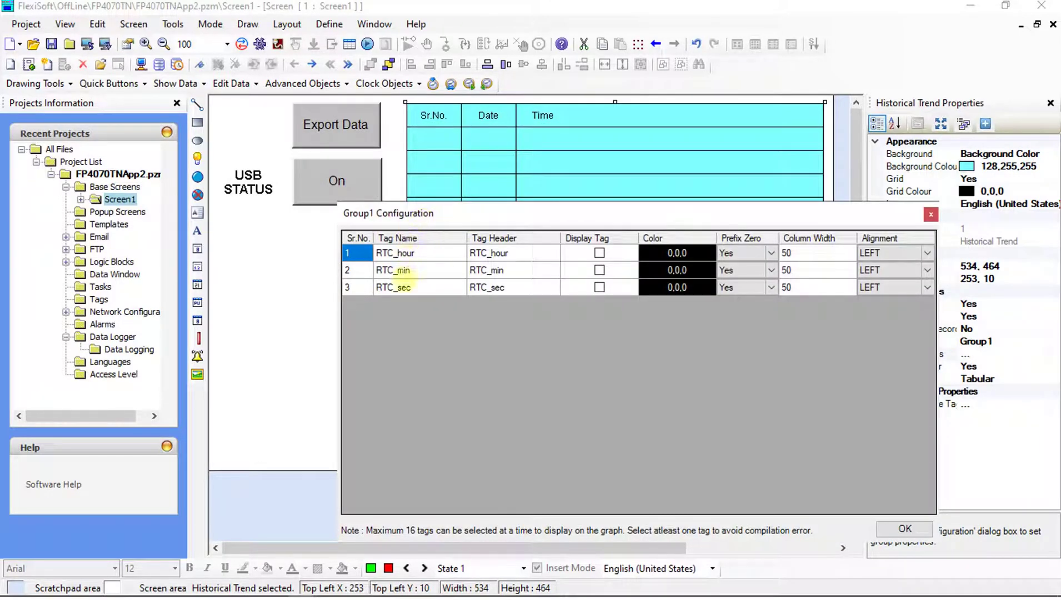
pyautogui.click(599, 252)
pyautogui.click(599, 270)
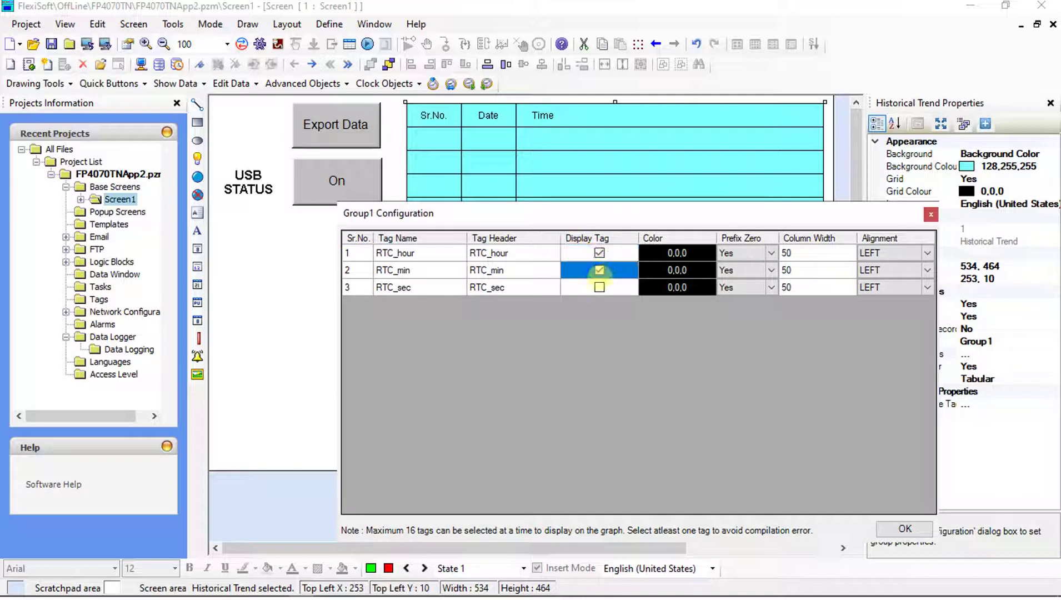
pyautogui.click(599, 287)
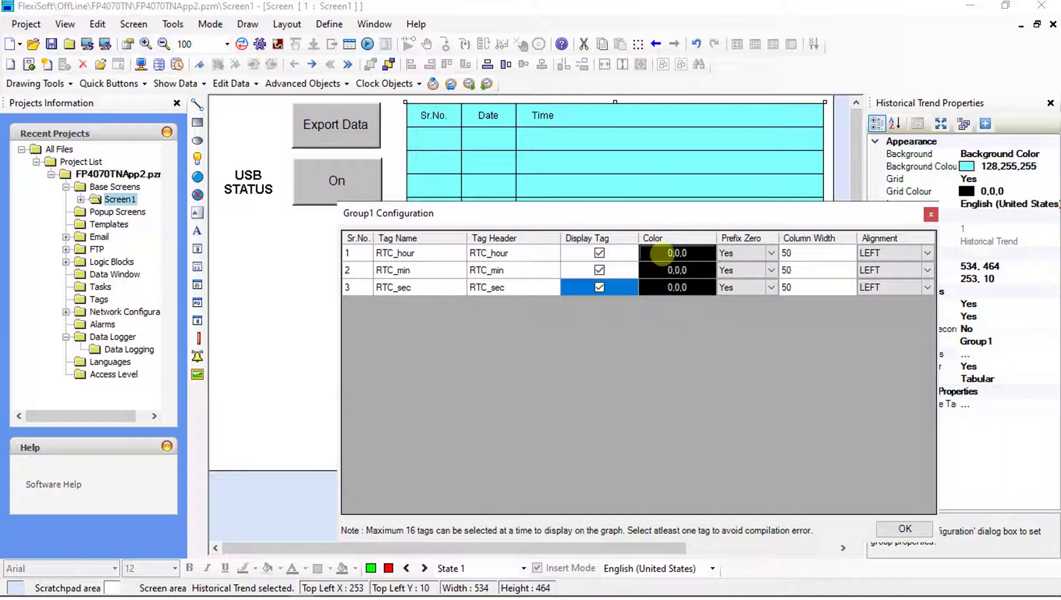
pyautogui.click(771, 253)
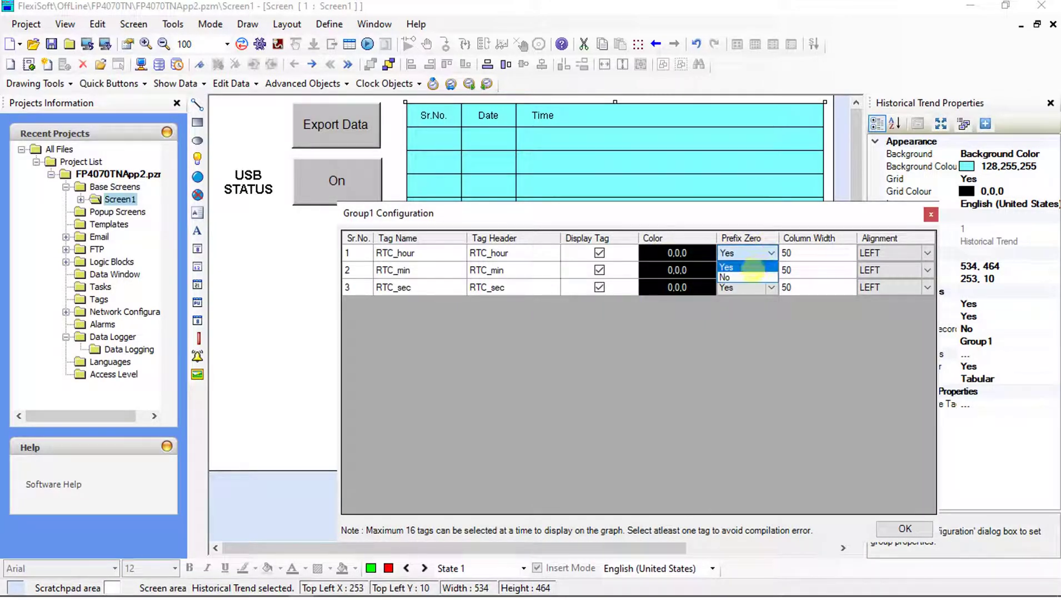
pyautogui.click(747, 267)
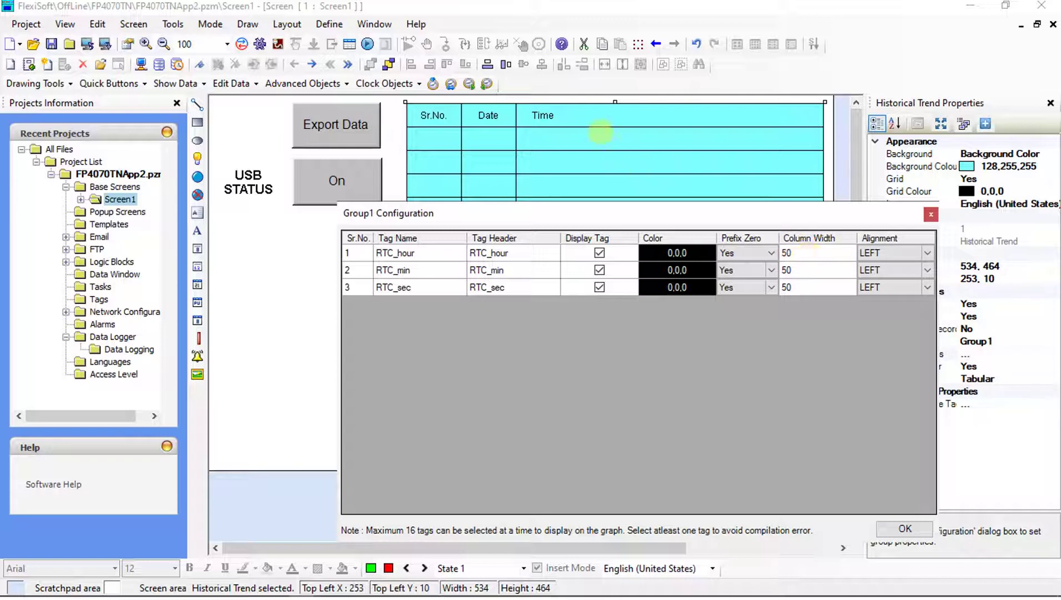
# - Give the three RTC columns width 100 with LEFT alignment and apply
pyautogui.click(799, 254)
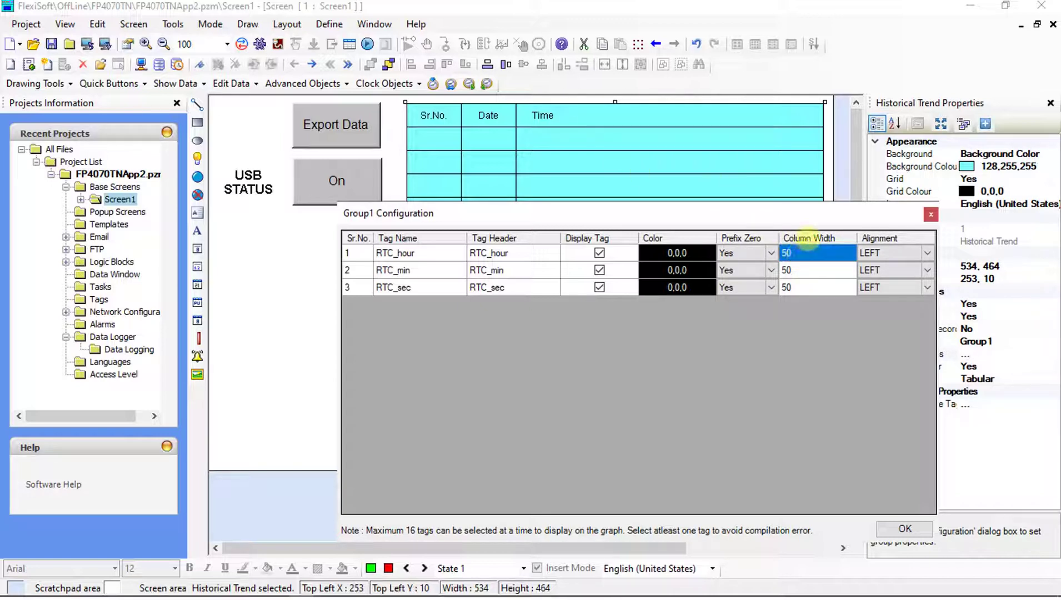
pyautogui.write('100')
pyautogui.press('Return')
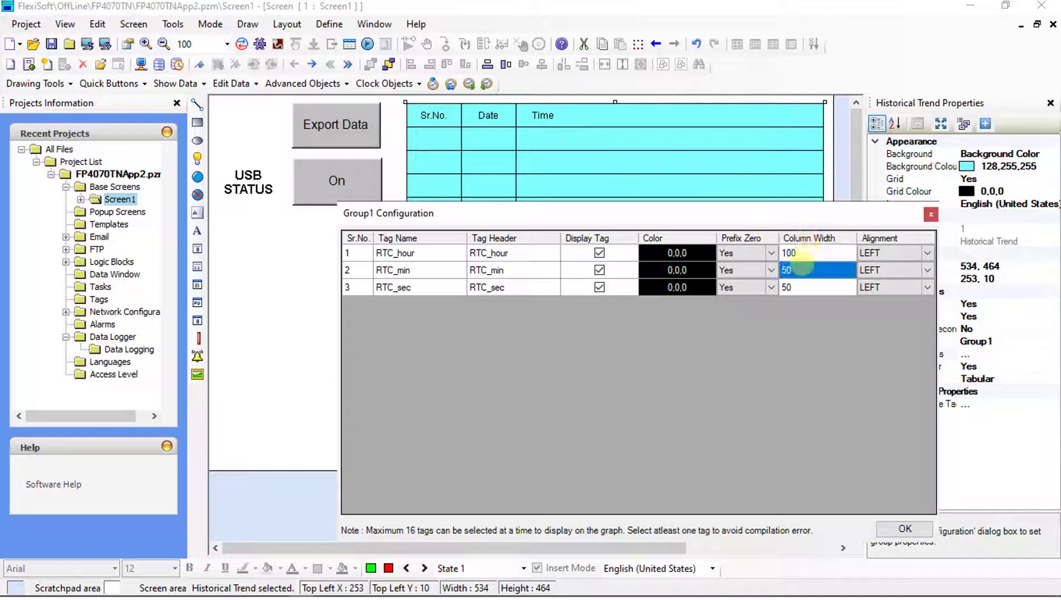
pyautogui.write('100')
pyautogui.press('Return')
pyautogui.write('100')
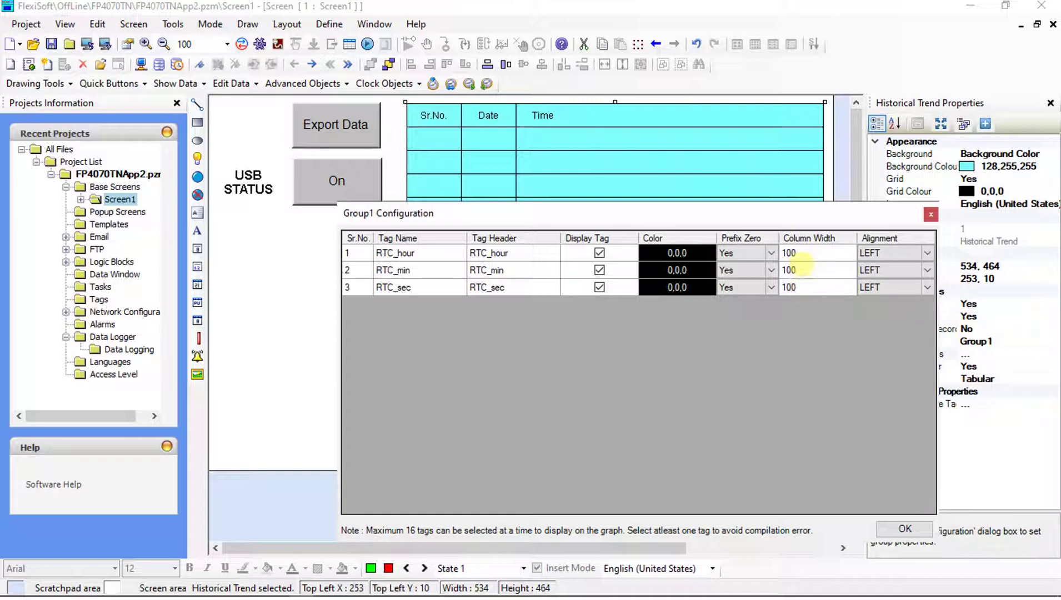
pyautogui.click(902, 251)
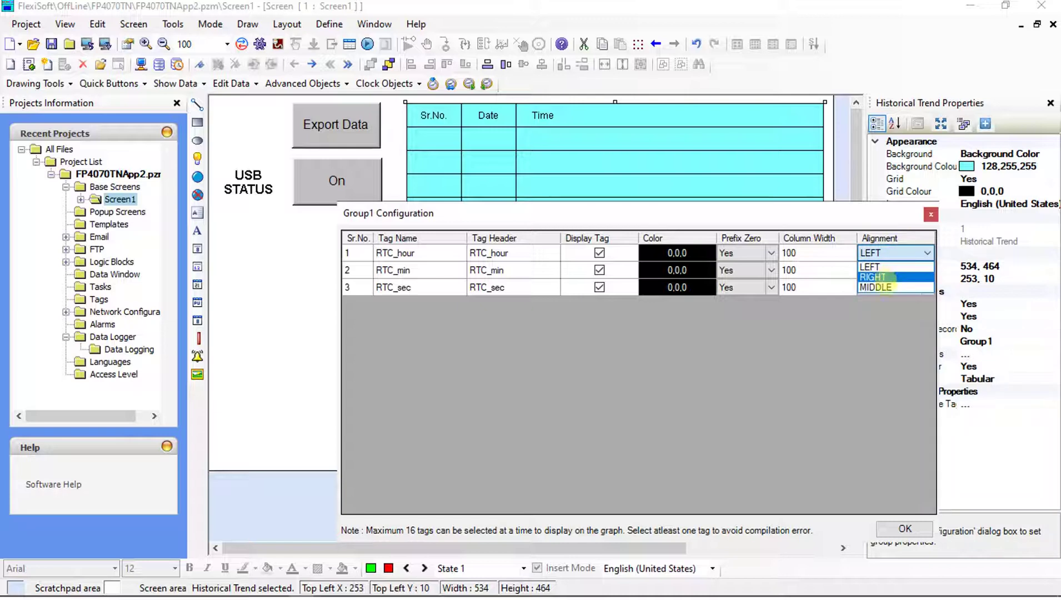
pyautogui.click(870, 339)
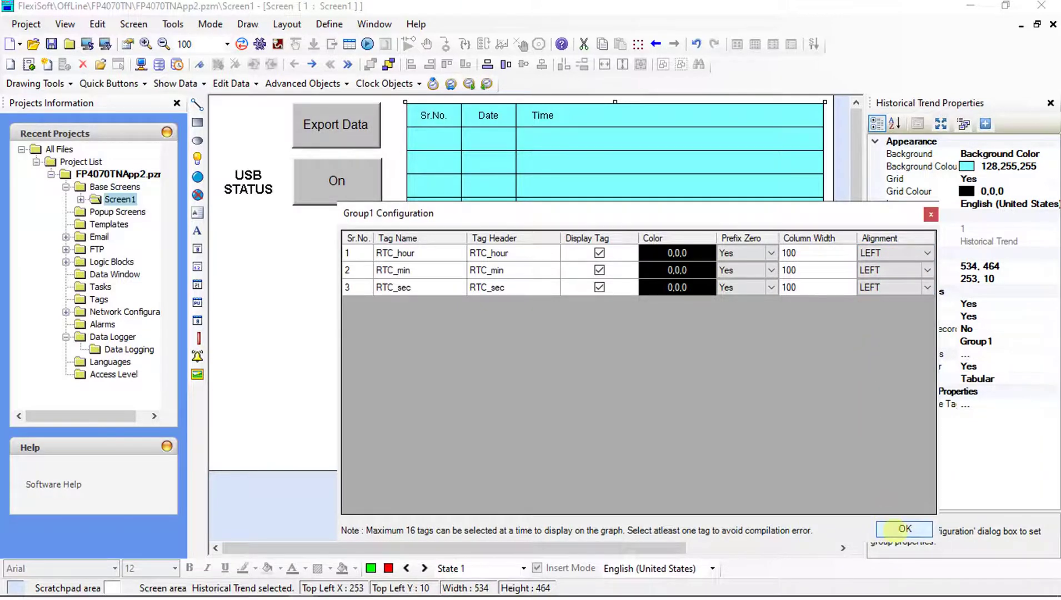
pyautogui.click(893, 529)
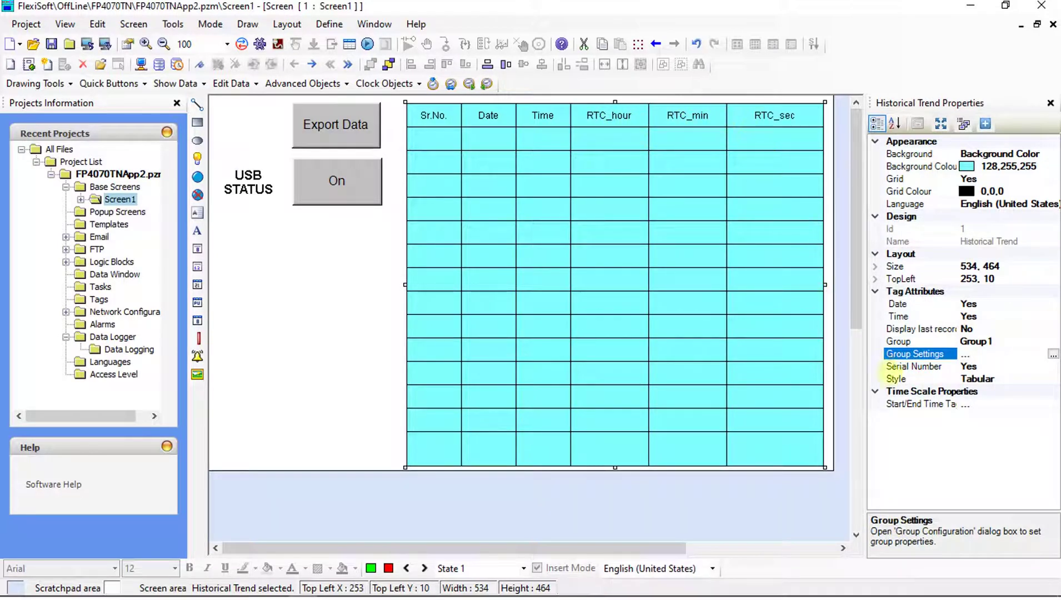
# - Set the trend's start/end time tags to RTC rather than Default Tag
pyautogui.click(1022, 403)
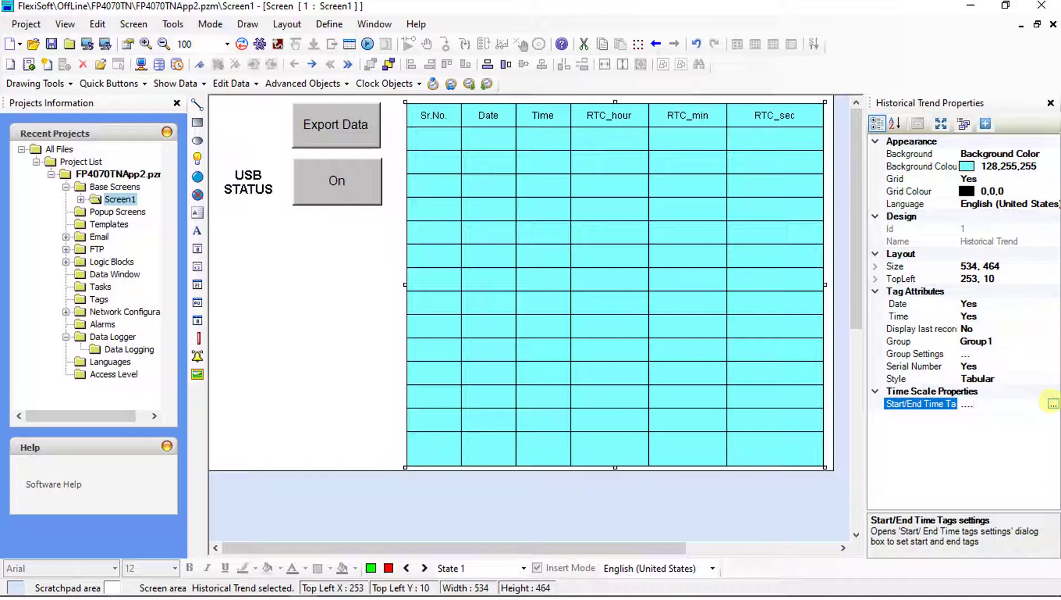
pyautogui.click(1052, 403)
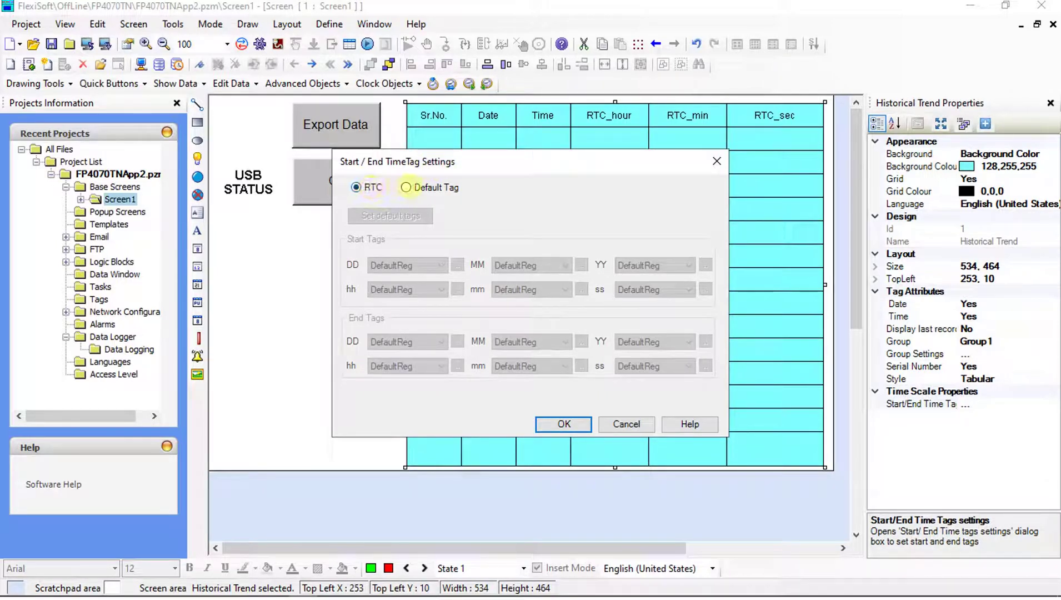
pyautogui.click(406, 187)
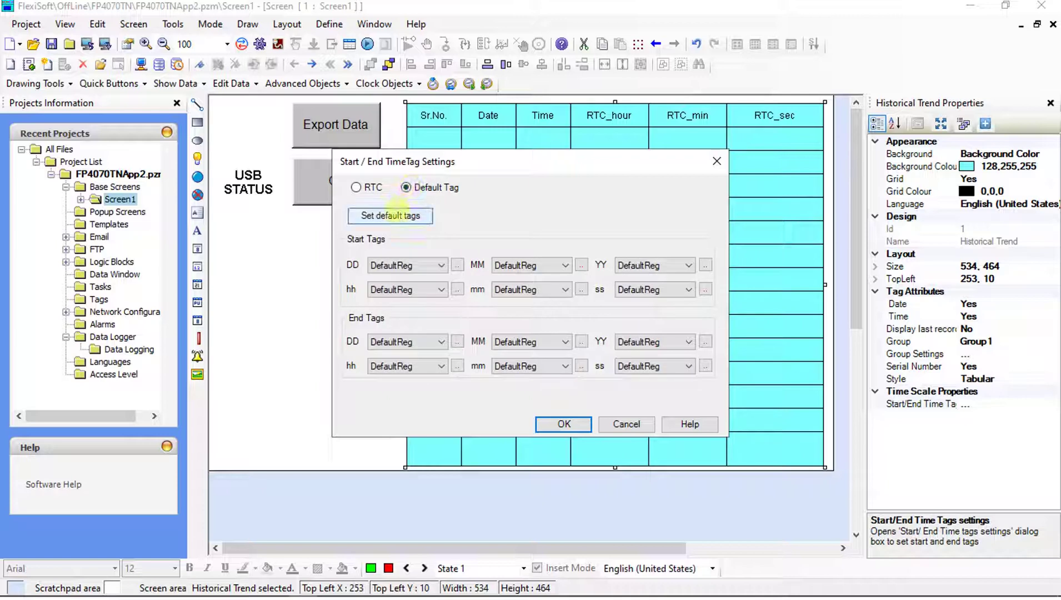
pyautogui.click(391, 215)
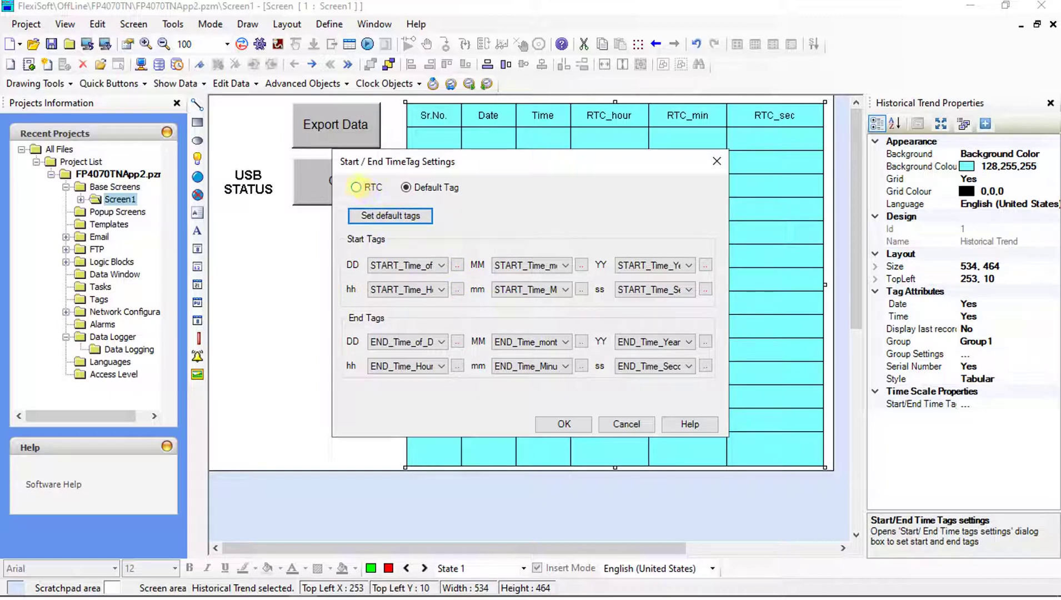
pyautogui.click(356, 187)
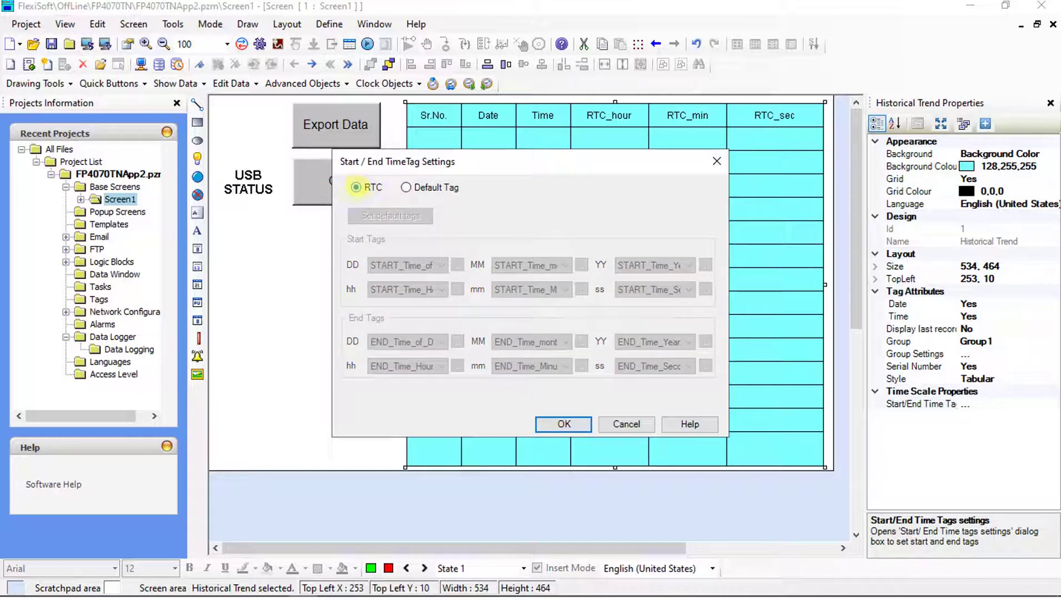
pyautogui.click(564, 424)
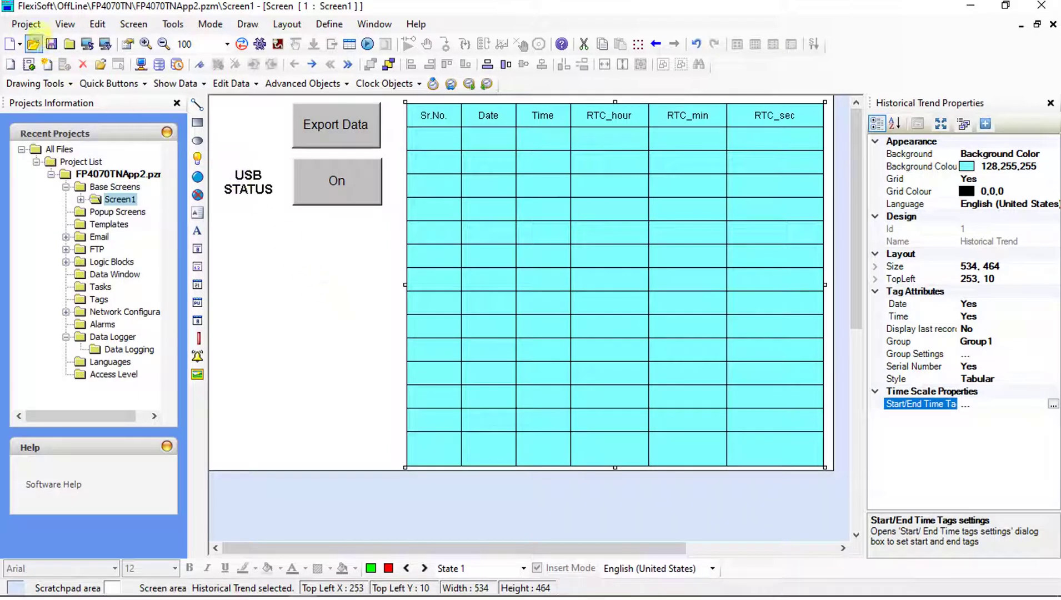
# - In Project Properties' Settings tab, check Erase Data Logger Memory and confirm
pyautogui.click(29, 25)
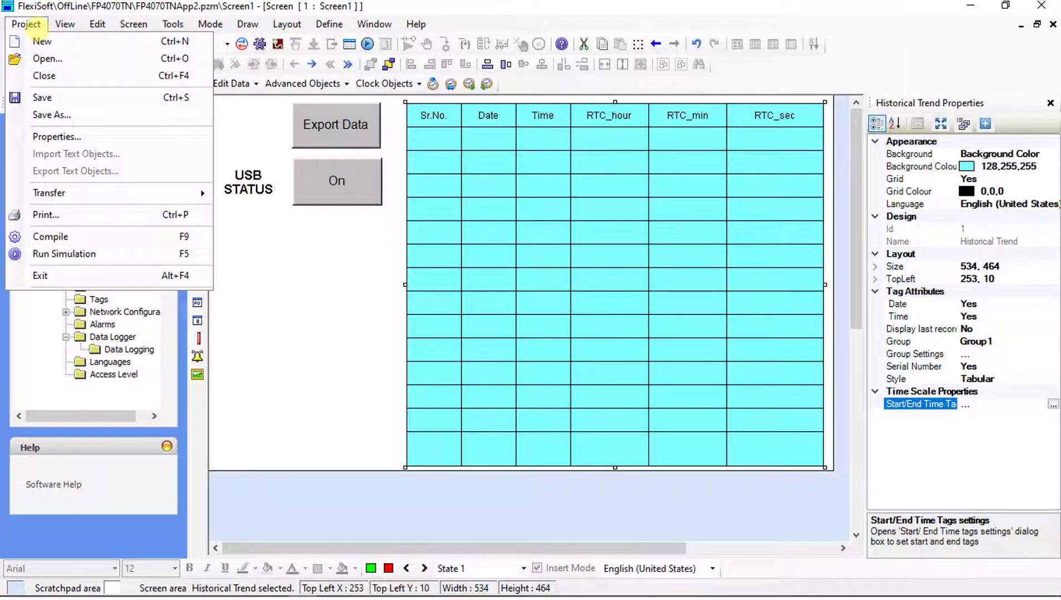
pyautogui.click(43, 138)
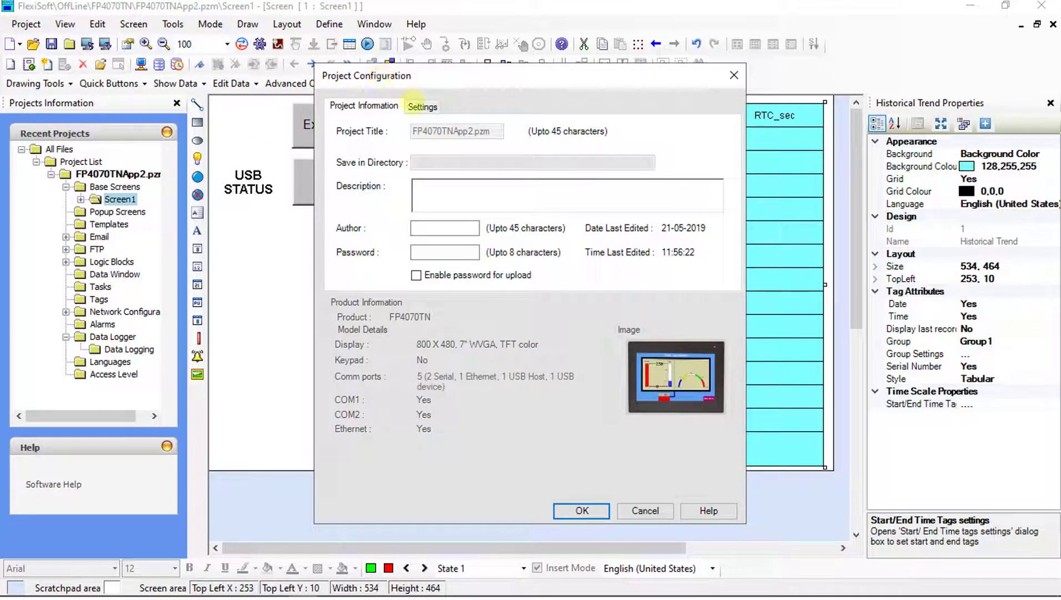
pyautogui.click(422, 105)
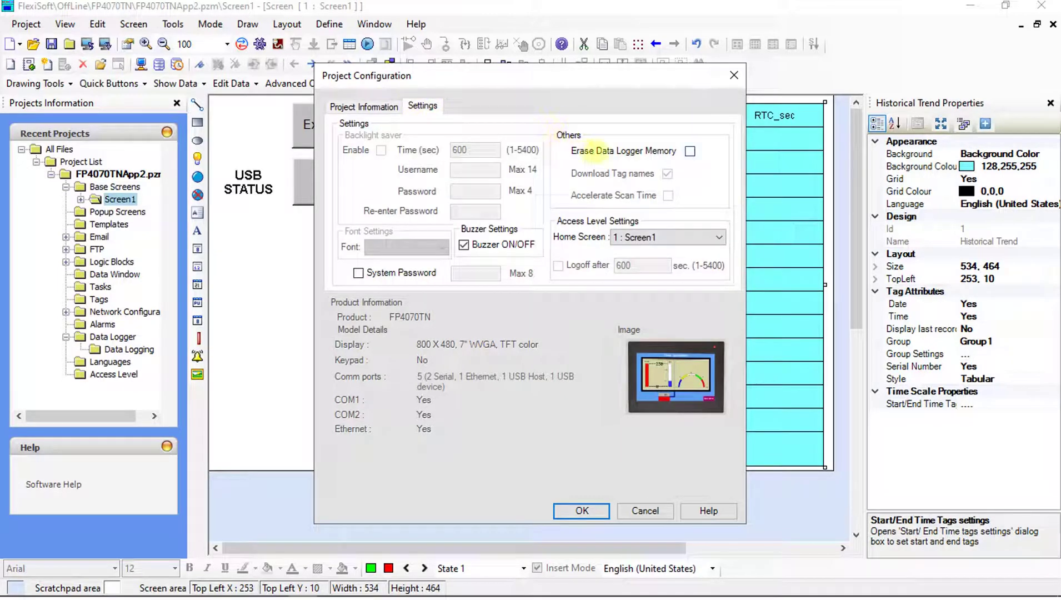
pyautogui.click(689, 151)
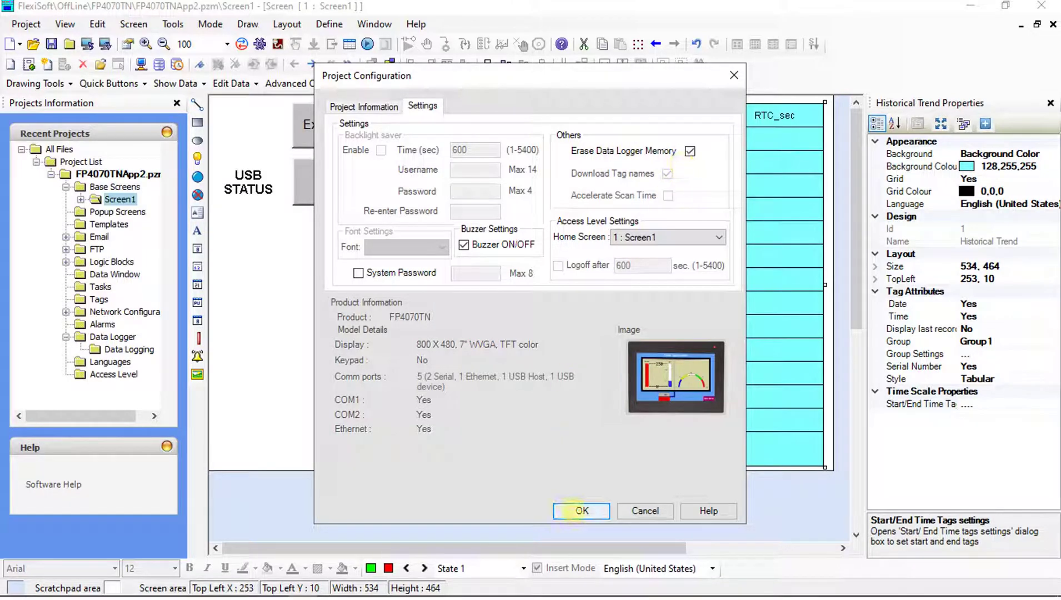
pyautogui.click(573, 505)
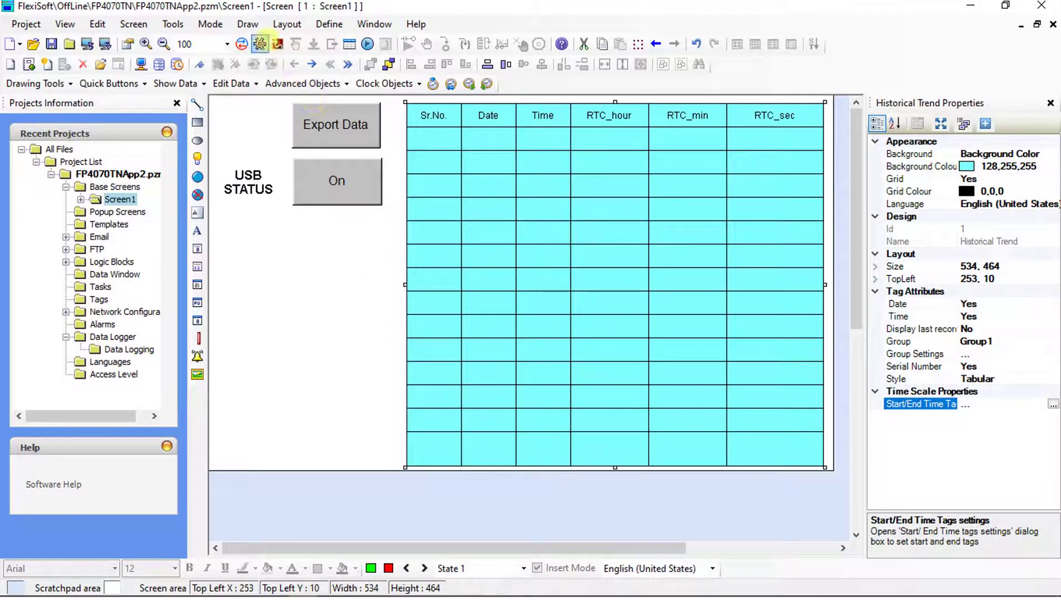
# - Compile DATALOGGING_1 and download the application to the HMI over USB
pyautogui.click(260, 44)
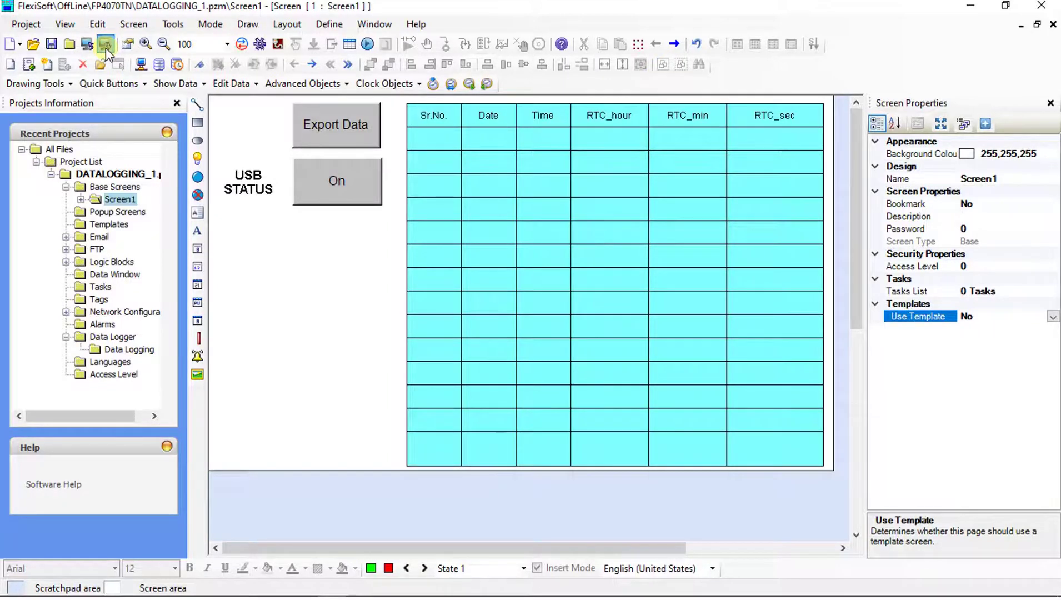
pyautogui.click(106, 48)
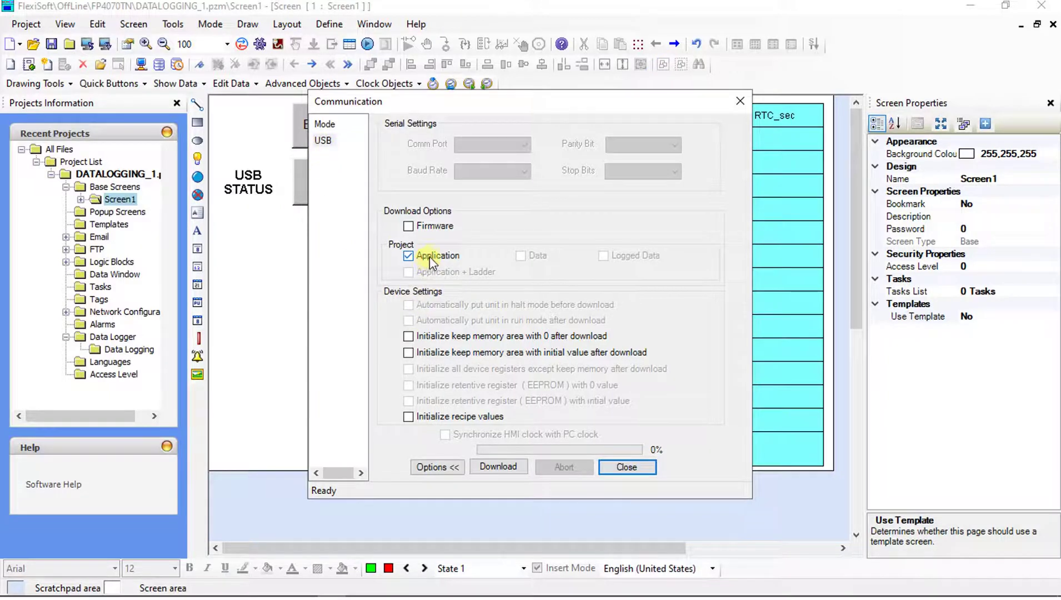
pyautogui.click(510, 467)
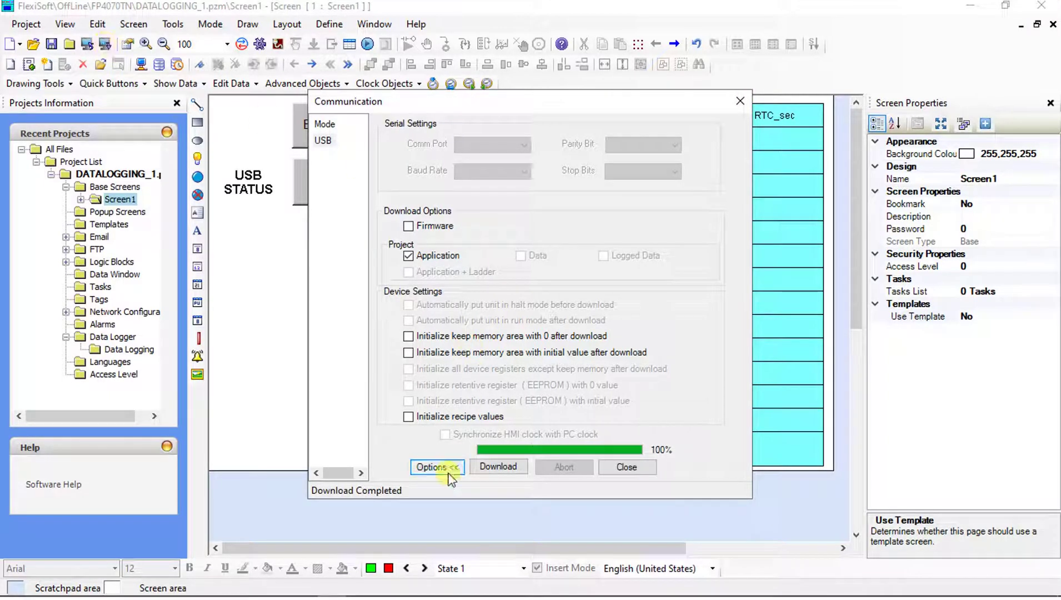
pyautogui.click(641, 471)
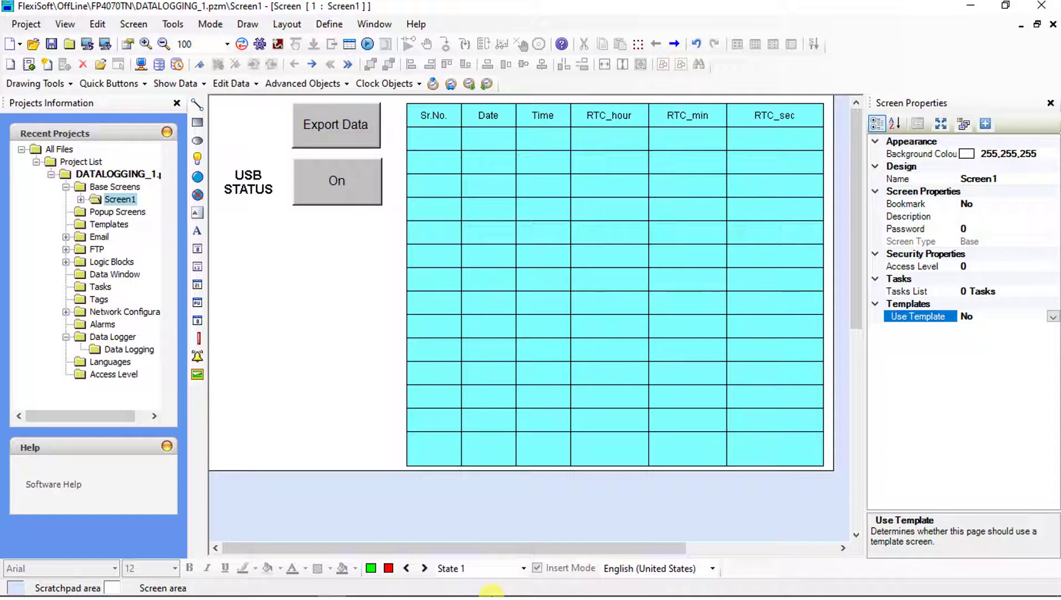
# - Bring up VNC Viewer showing the live HMI logging RTC rows with USB connected
pyautogui.click(491, 596)
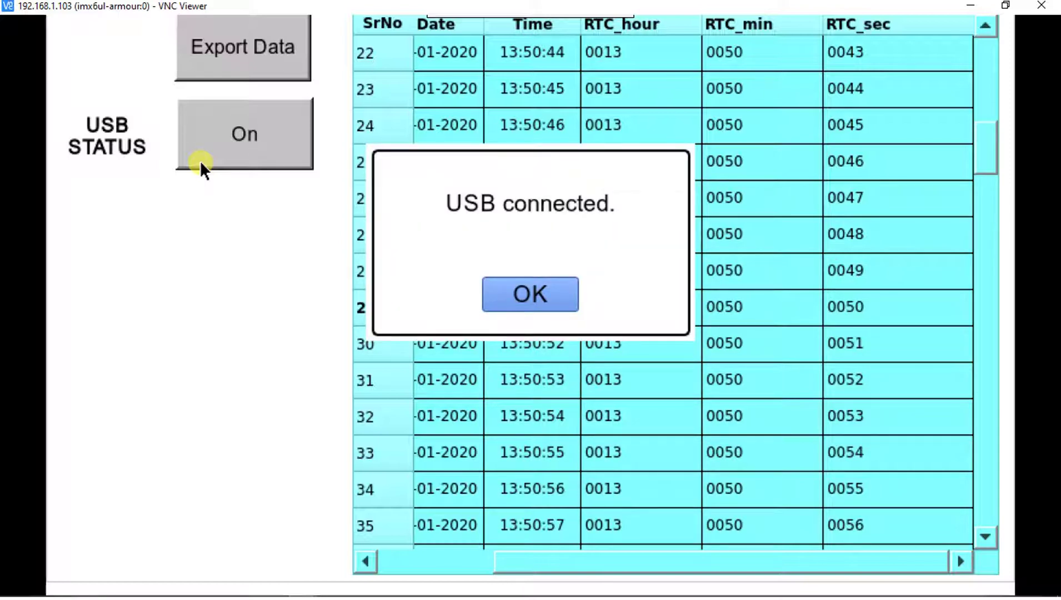
# - Export the logged data to the USB stick, acknowledging the connected, success and disconnected messages
pyautogui.press('Return')
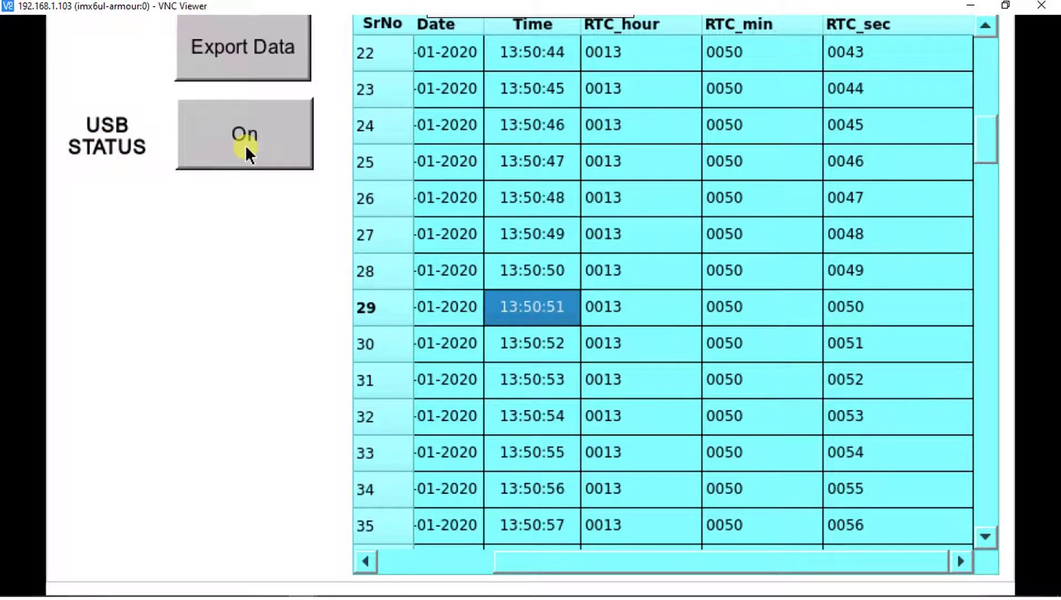
pyautogui.click(244, 55)
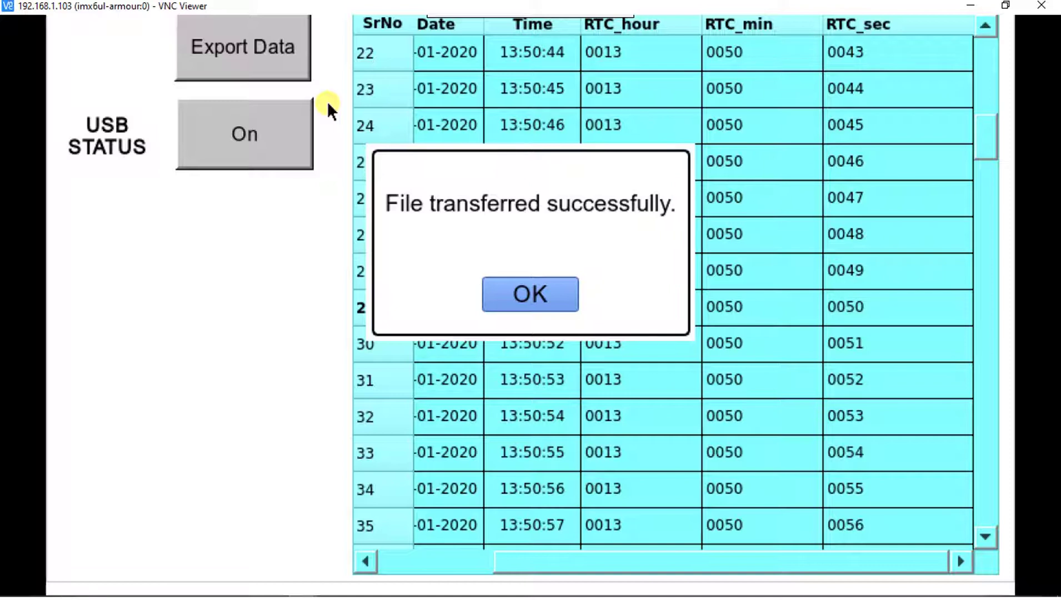
pyautogui.press('Return')
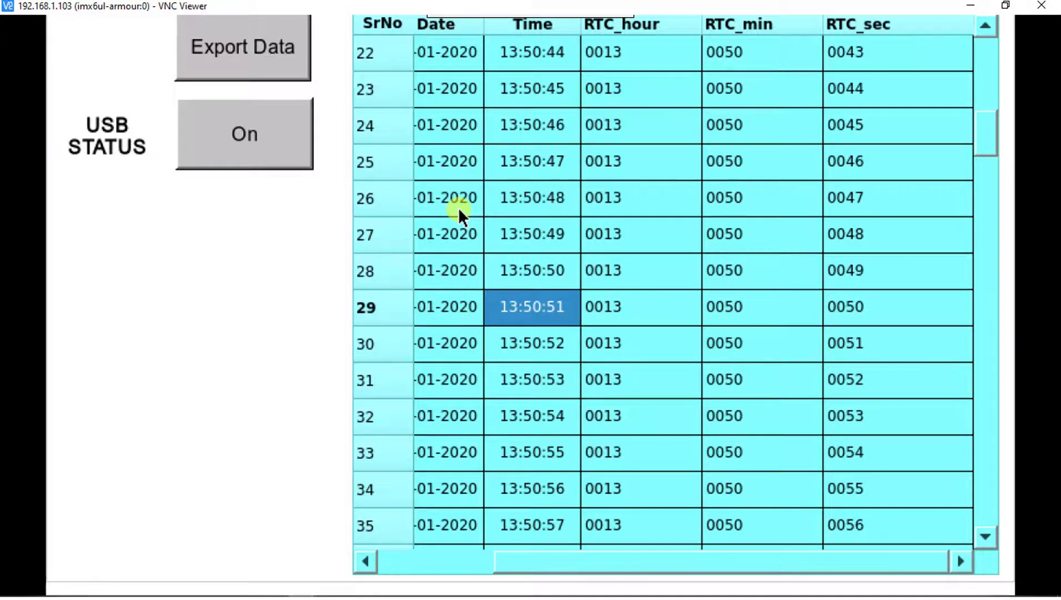
pyautogui.press('Return')
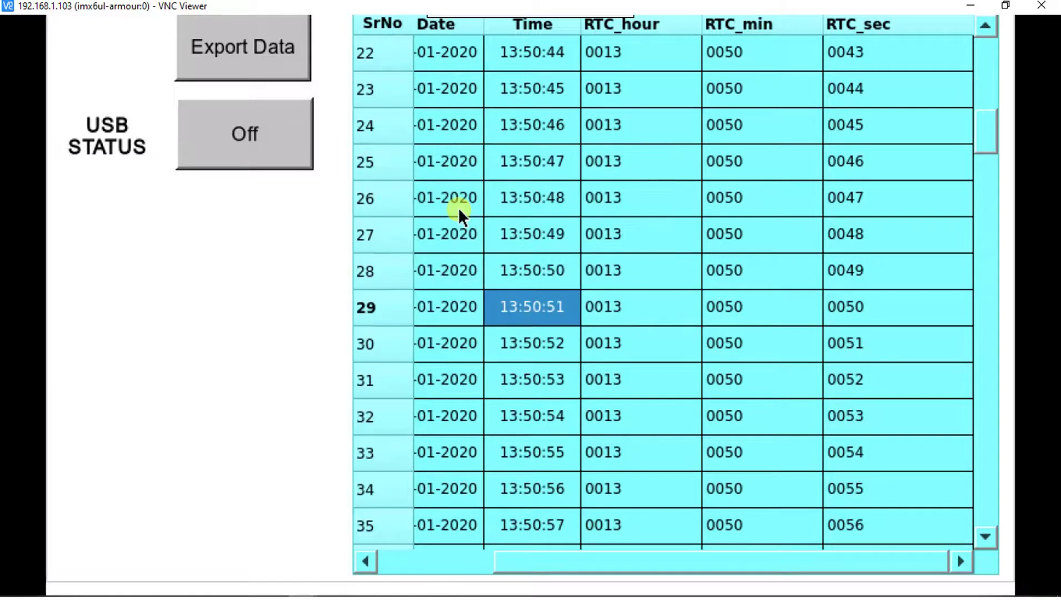